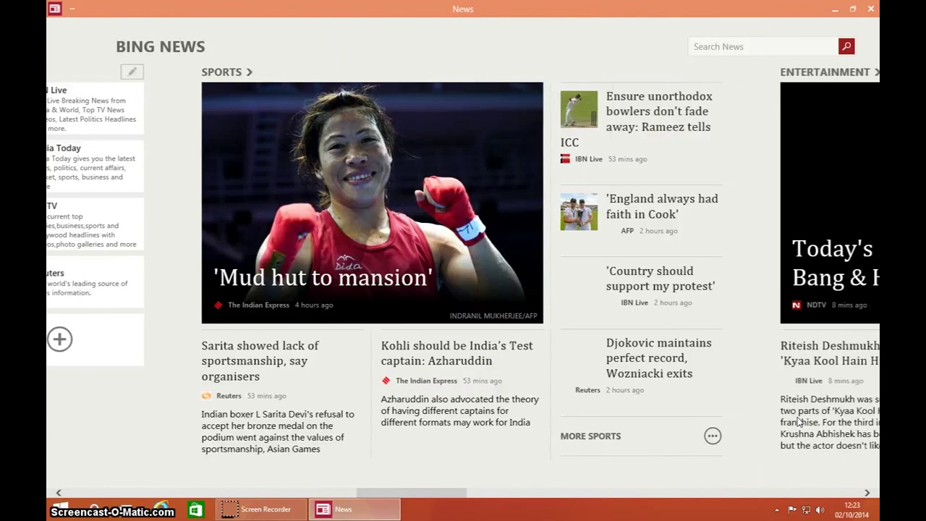
Open the Windows 10 technical preview article from the Science & Technology section and skim through all its pages
{"action": "scroll", "coordinate": [453, 287], "scroll_direction": "down", "scroll_amount": 4}
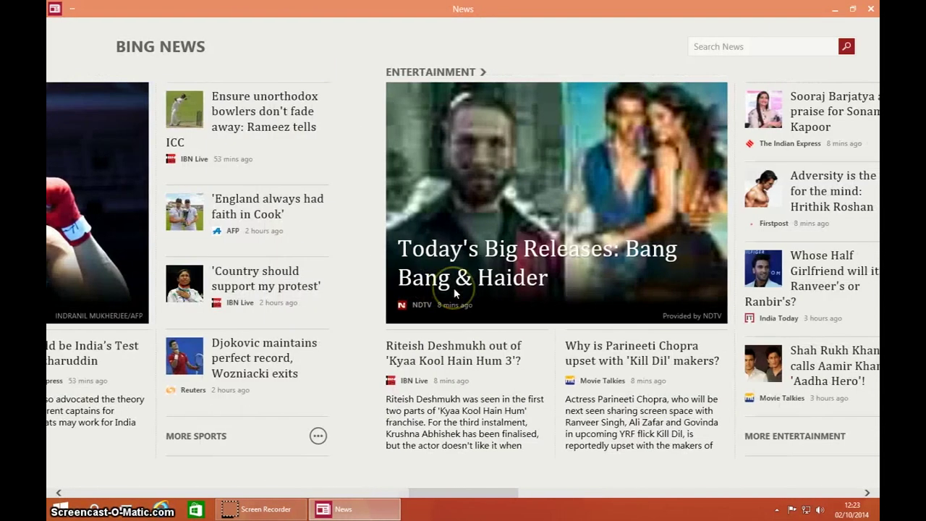
{"action": "scroll", "coordinate": [454, 287], "scroll_direction": "down", "scroll_amount": 7}
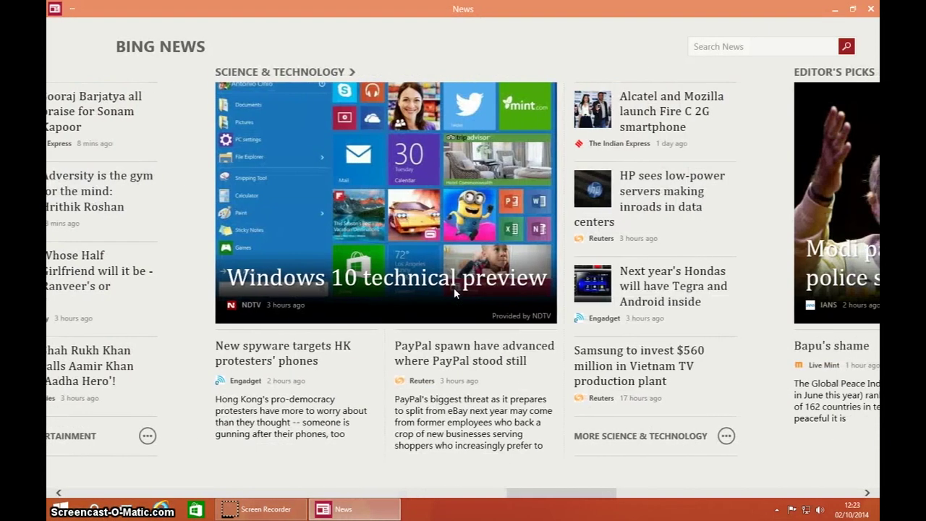
{"action": "left_click", "coordinate": [454, 287]}
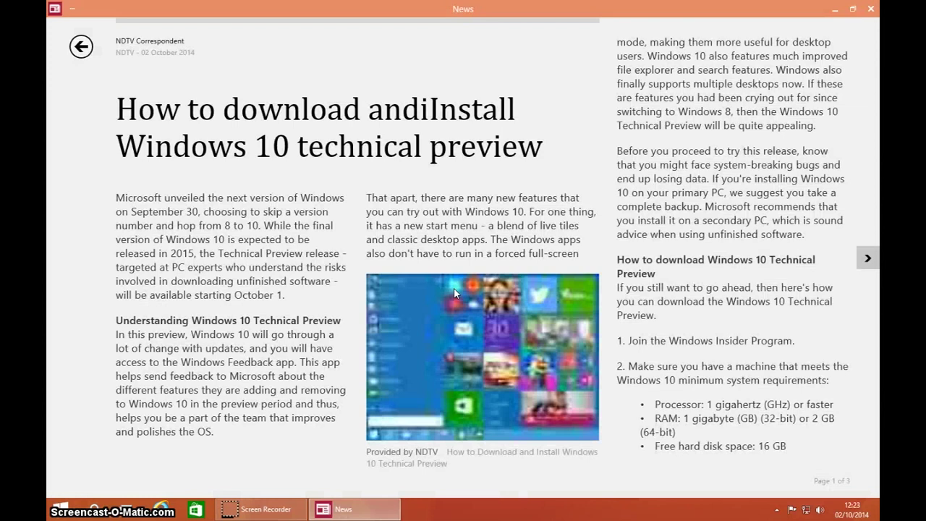
{"action": "scroll", "coordinate": [340, 332], "scroll_direction": "down", "scroll_amount": 6}
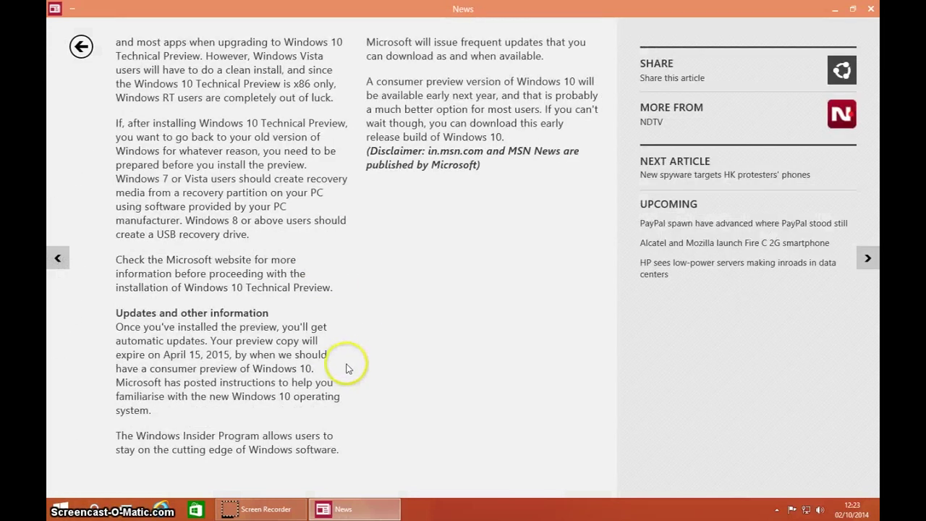
{"action": "scroll", "coordinate": [348, 367], "scroll_direction": "down", "scroll_amount": 4}
{"action": "scroll", "coordinate": [351, 361], "scroll_direction": "up", "scroll_amount": 10}
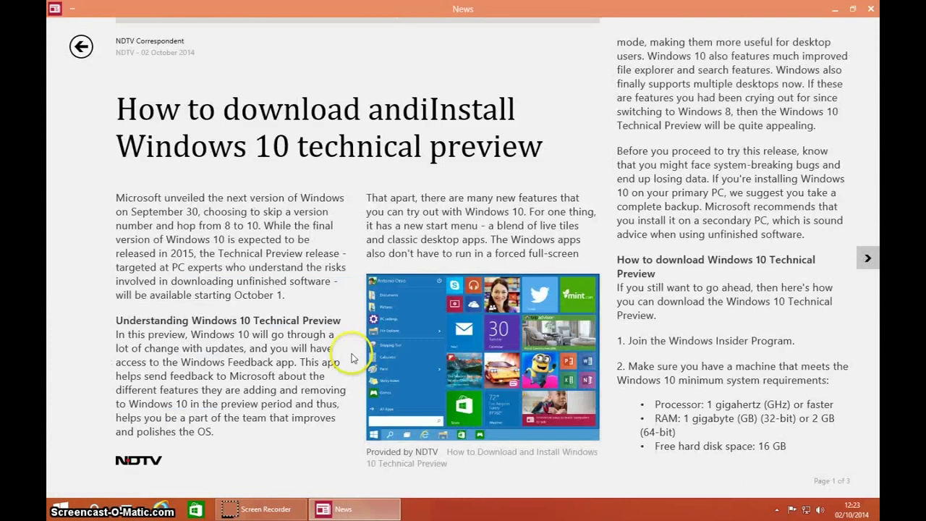
View the News app's settings, dismiss them and close the News app
{"action": "left_click", "coordinate": [72, 11]}
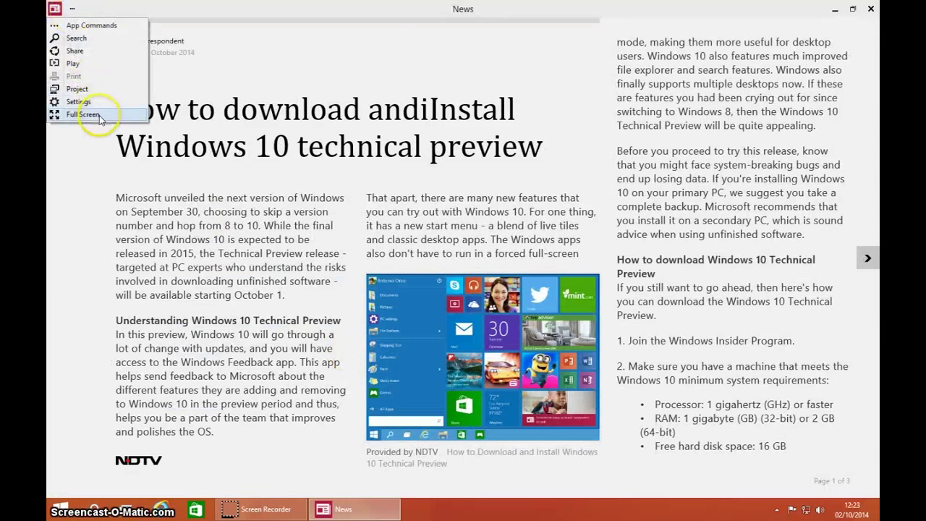
{"action": "left_click", "coordinate": [101, 105]}
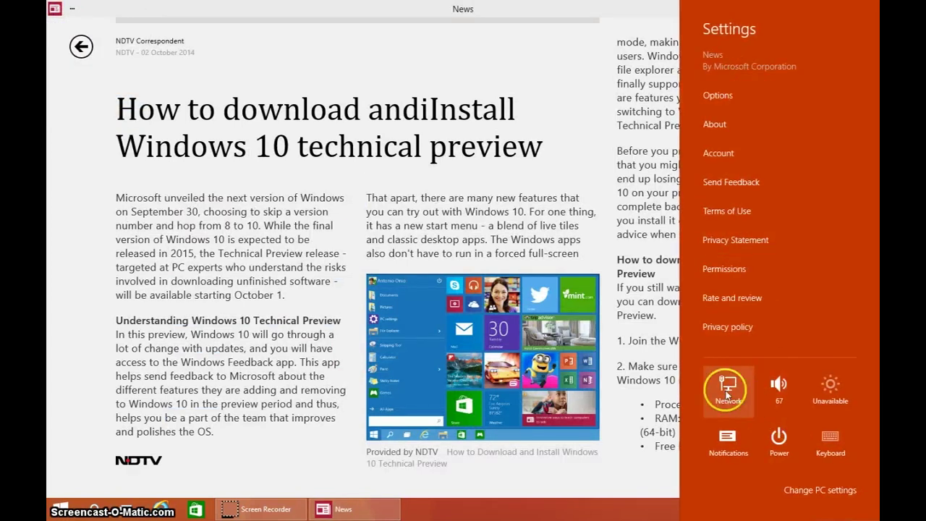
{"action": "left_click", "coordinate": [636, 125]}
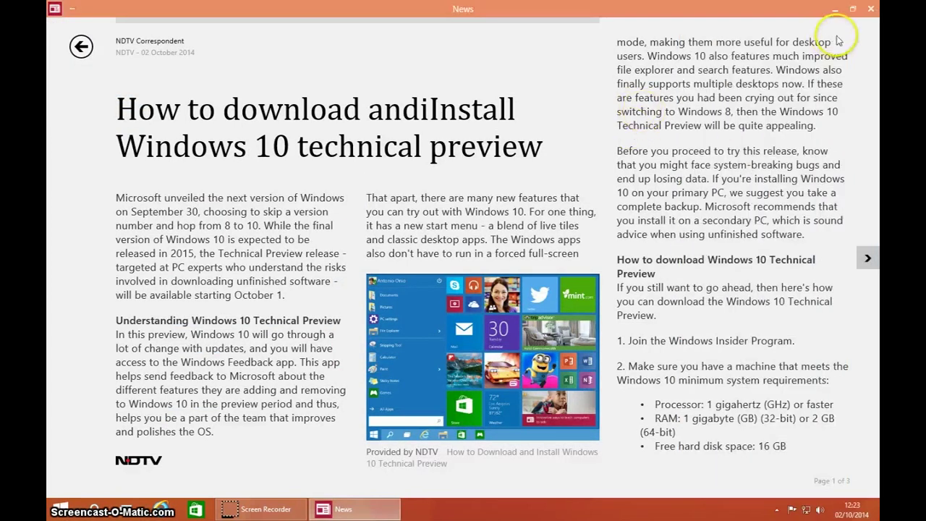
{"action": "left_click", "coordinate": [871, 10]}
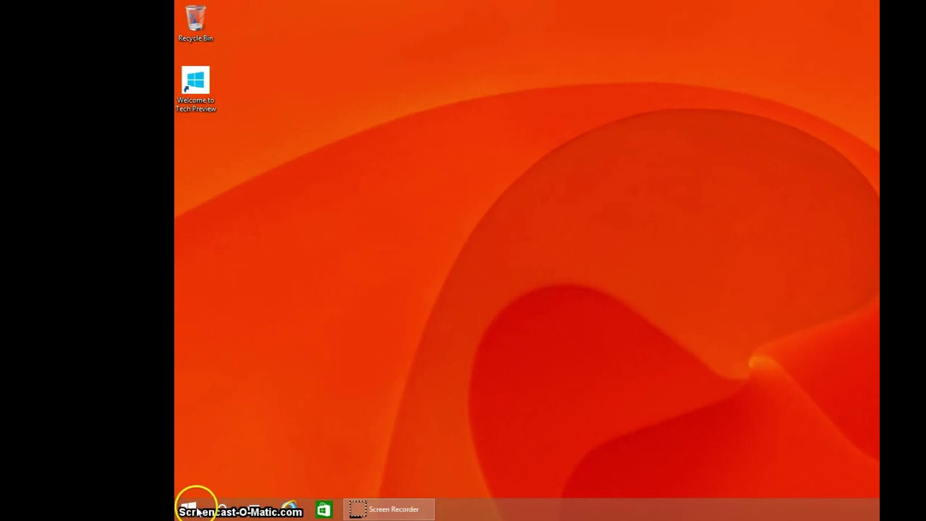
Open PC settings from the Start menu and go to the PC and devices category
{"action": "left_click", "coordinate": [60, 509]}
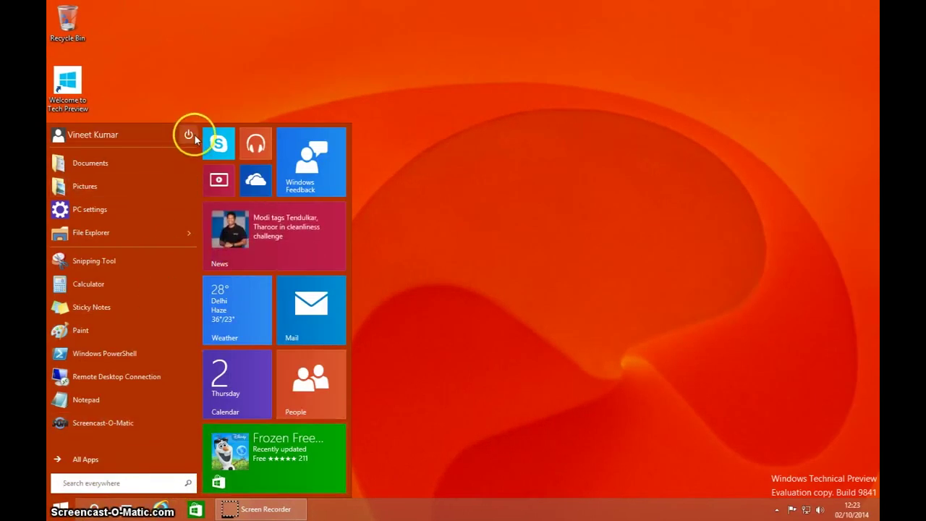
{"action": "left_click", "coordinate": [154, 209]}
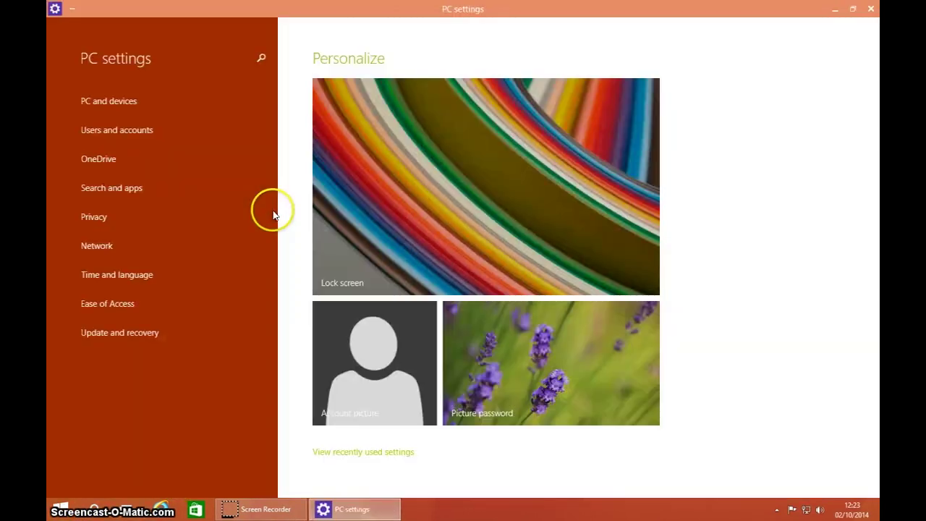
{"action": "left_click", "coordinate": [154, 101]}
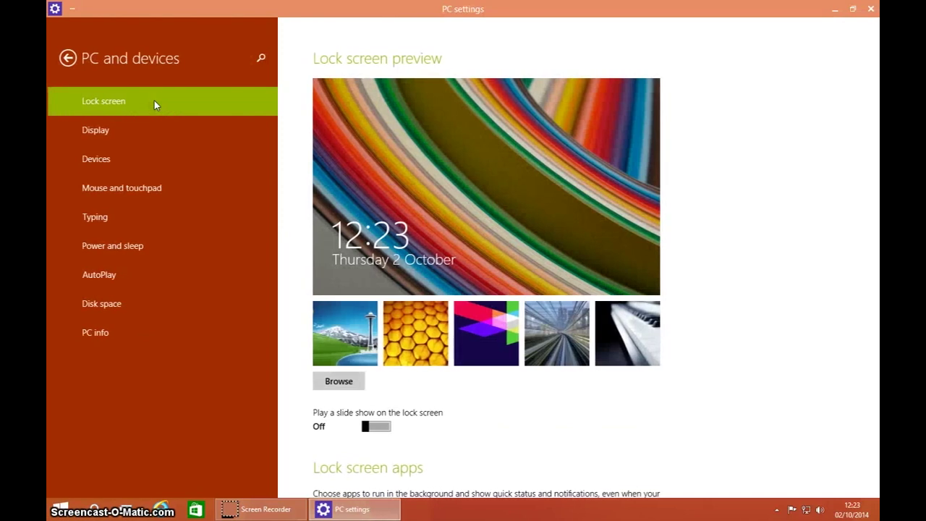
Examine the resolution and orientation options on the Display page, cancelling without applying any change
{"action": "left_click", "coordinate": [161, 141]}
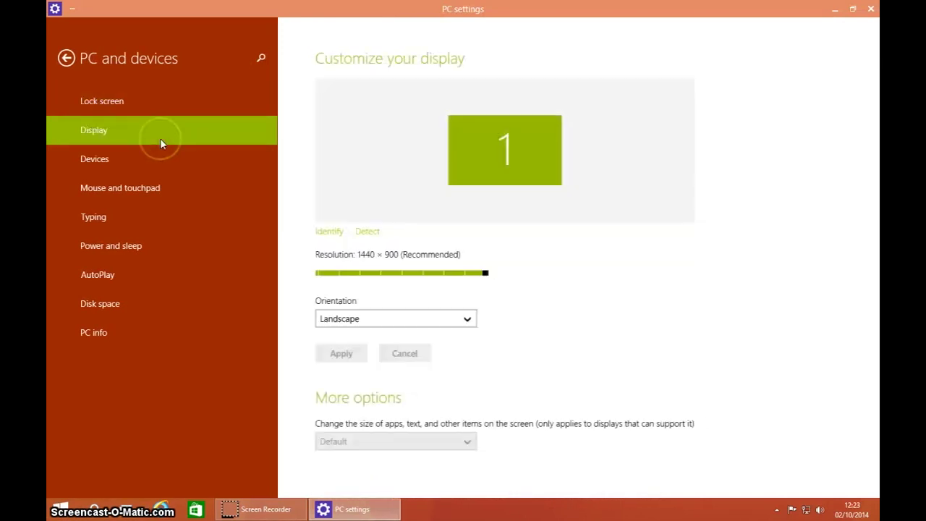
{"action": "left_click_drag", "start_coordinate": [483, 273], "coordinate": [506, 275]}
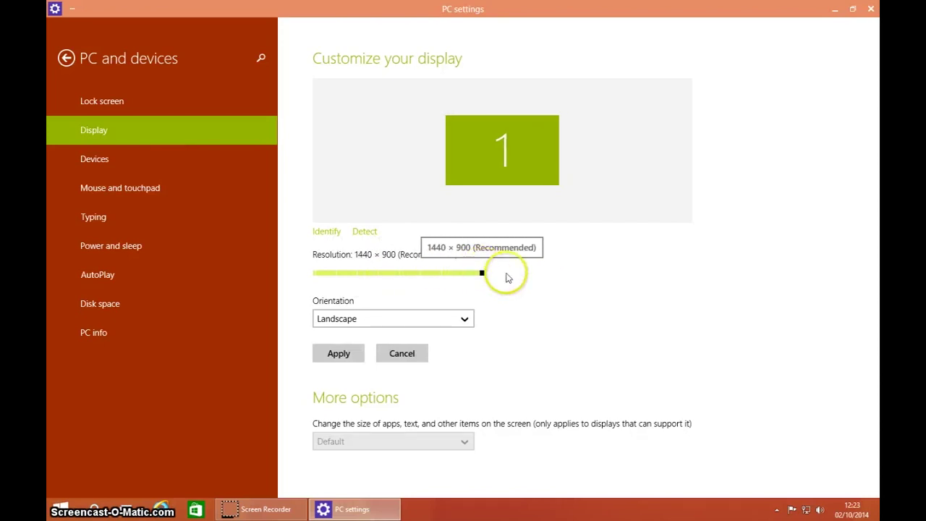
{"action": "left_click", "coordinate": [467, 320]}
{"action": "left_click", "coordinate": [526, 318]}
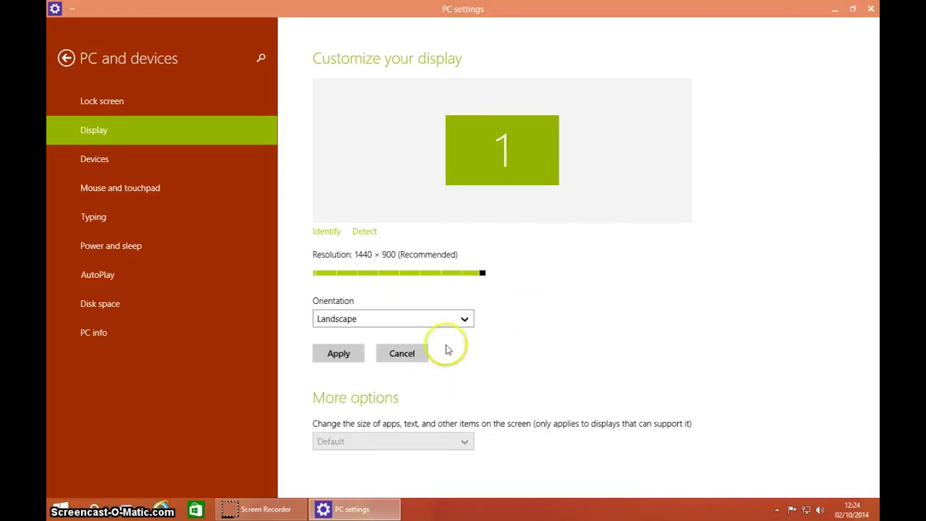
{"action": "left_click", "coordinate": [400, 355]}
Examine the Devices page, including the Optimus and DELL 1909W entries and the default save location options
{"action": "left_click", "coordinate": [143, 159]}
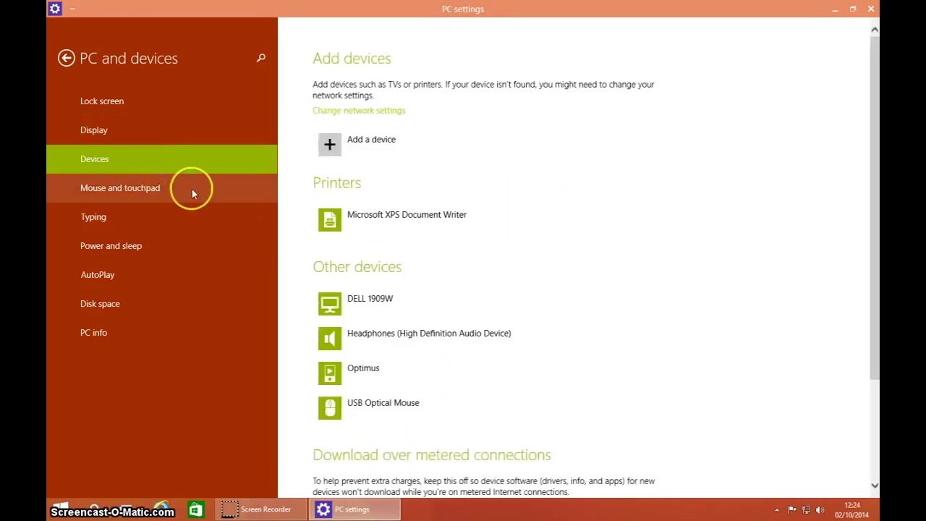
{"action": "scroll", "coordinate": [394, 303], "scroll_direction": "down", "scroll_amount": 3}
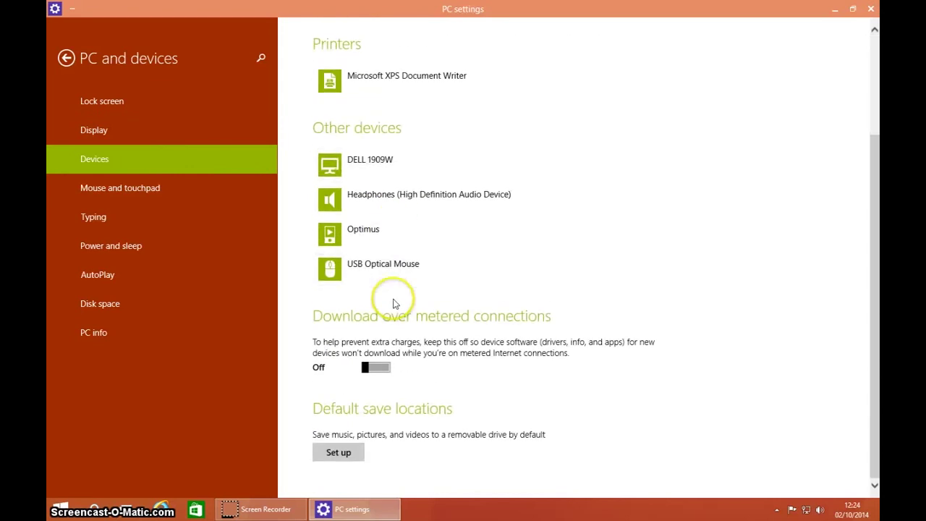
{"action": "left_click", "coordinate": [386, 232]}
{"action": "left_click", "coordinate": [439, 298]}
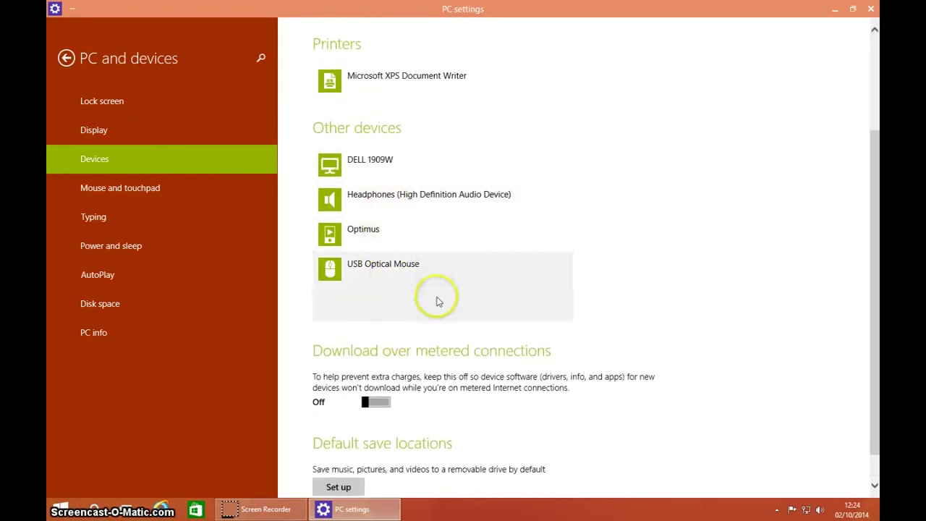
{"action": "left_click", "coordinate": [402, 176]}
{"action": "scroll", "coordinate": [407, 412], "scroll_direction": "down", "scroll_amount": 1}
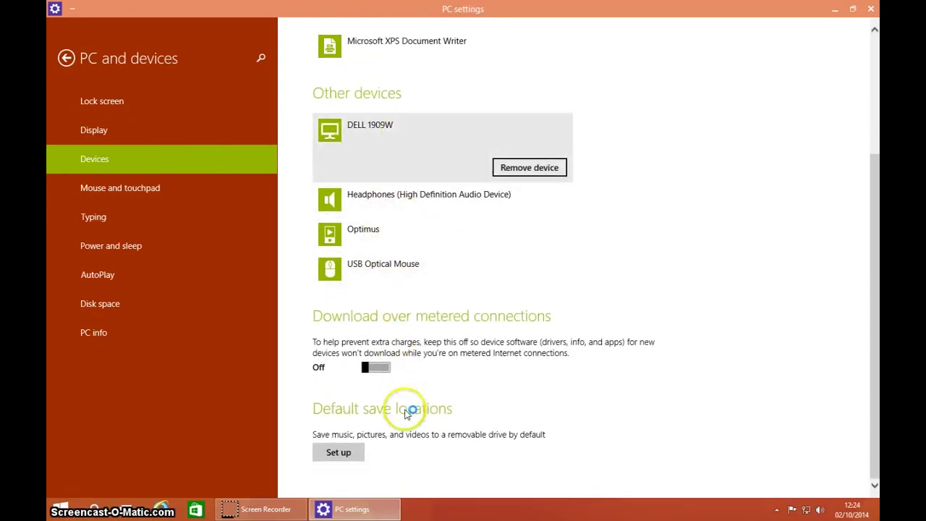
{"action": "scroll", "coordinate": [378, 412], "scroll_direction": "up", "scroll_amount": 4}
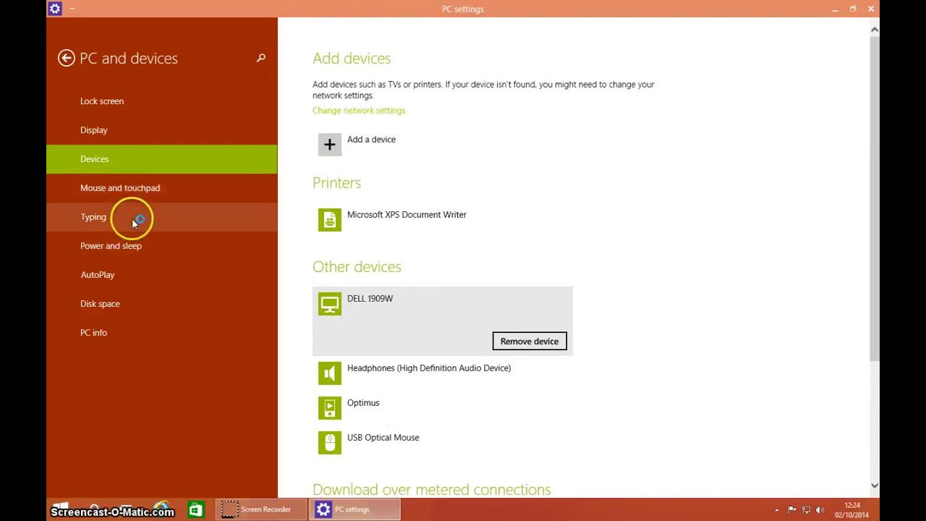
View the Typing, AutoPlay, Power and sleep, Disk space and PC info pages of PC and devices
{"action": "left_click", "coordinate": [132, 217]}
{"action": "left_click", "coordinate": [162, 273]}
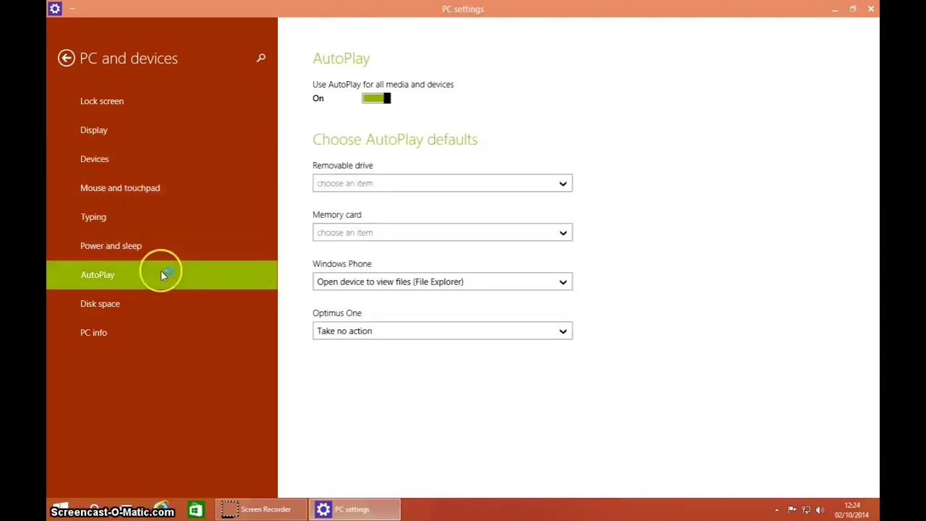
{"action": "left_click", "coordinate": [160, 246]}
{"action": "left_click", "coordinate": [155, 304]}
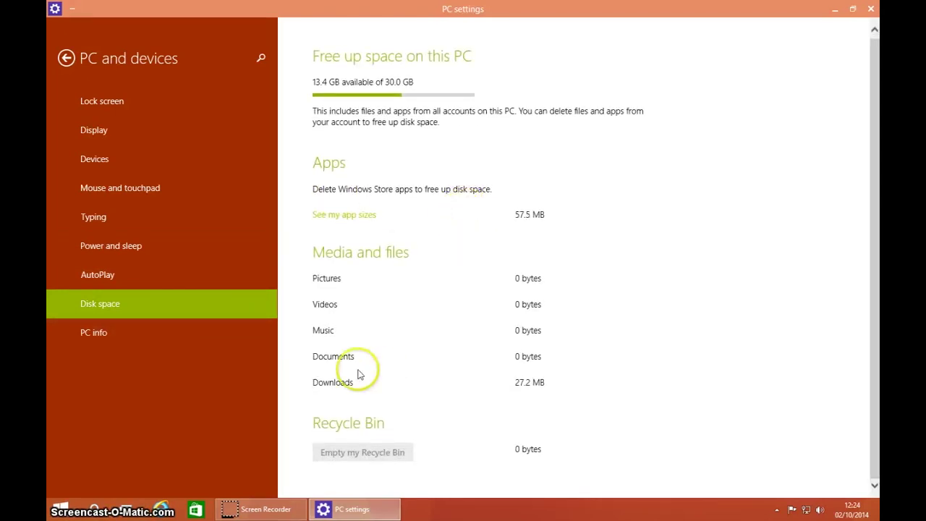
{"action": "left_click", "coordinate": [174, 332]}
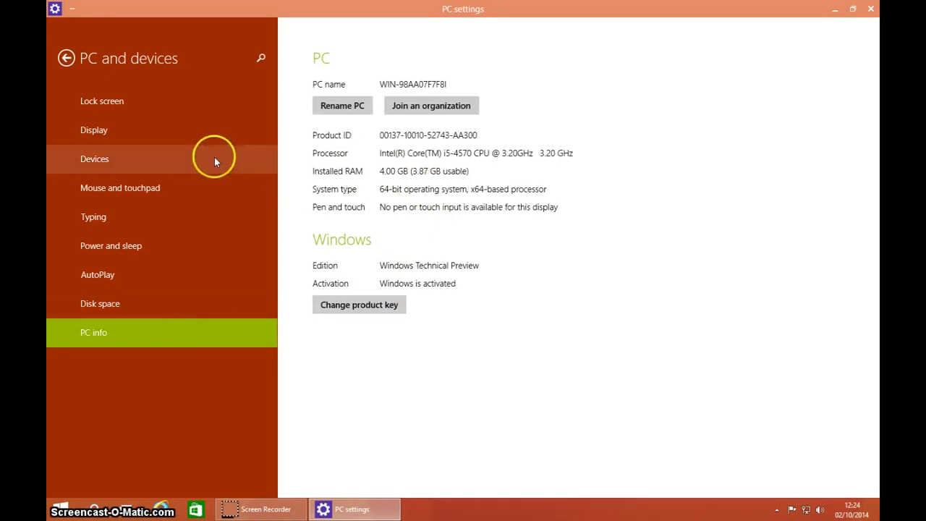
Revisit the Lock screen, Display and Devices pages, and return to the PC settings main page
{"action": "left_click", "coordinate": [130, 105]}
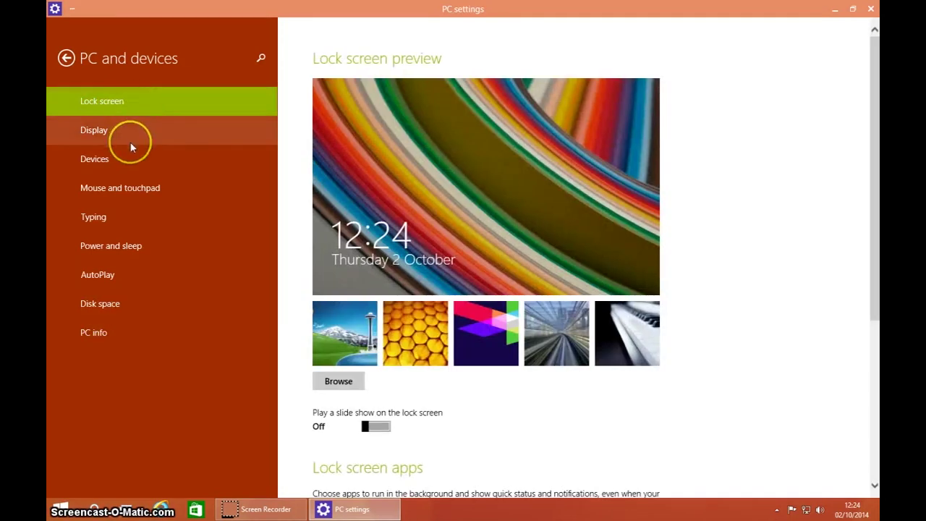
{"action": "left_click", "coordinate": [130, 136]}
{"action": "left_click", "coordinate": [130, 158]}
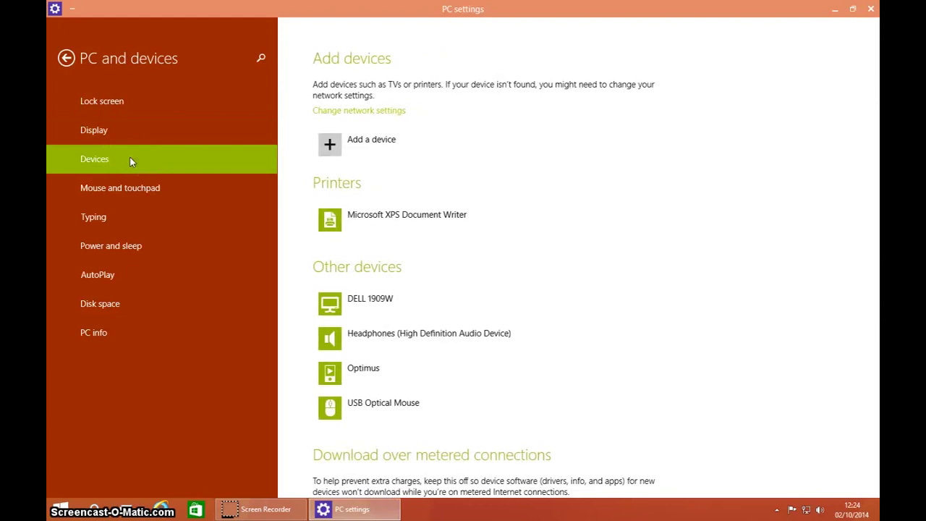
{"action": "left_click", "coordinate": [73, 61]}
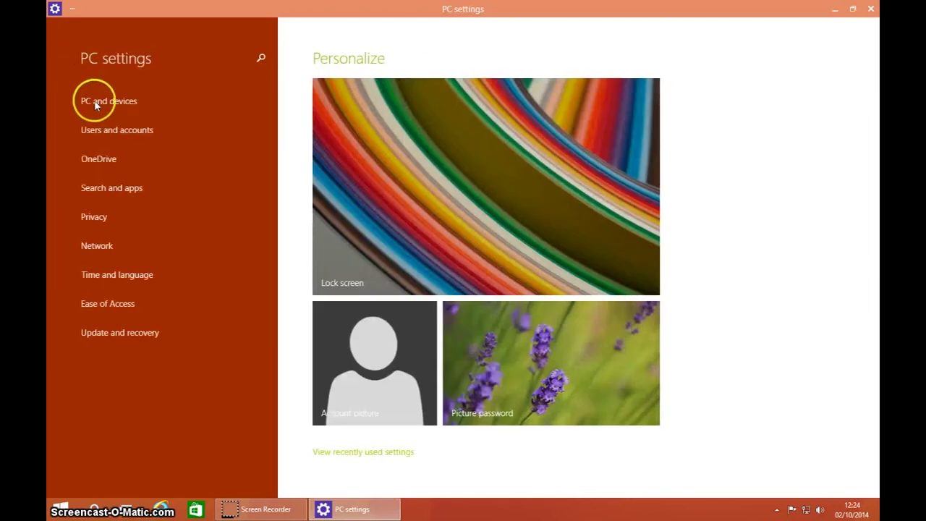
View the Update and recovery pages for File History, Preview builds and Recovery, and return to the PC settings main page
{"action": "left_click", "coordinate": [151, 333]}
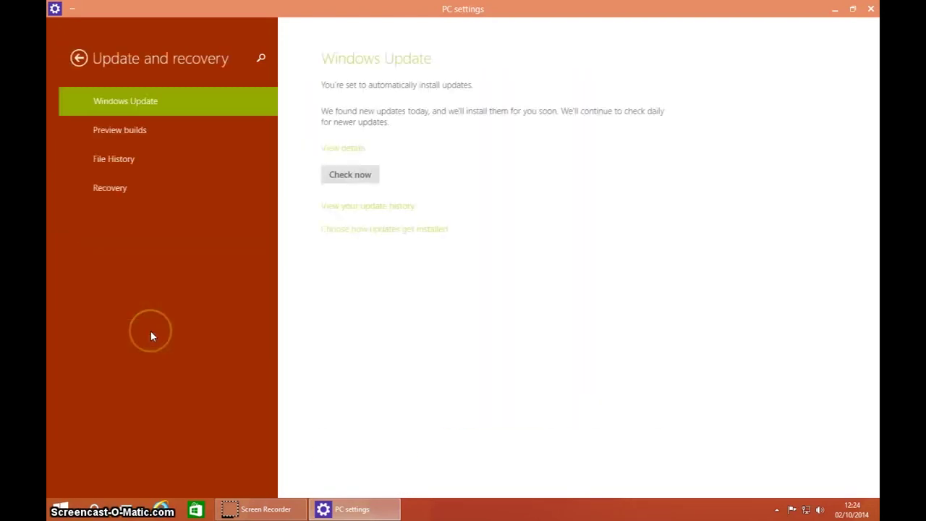
{"action": "left_click", "coordinate": [109, 149]}
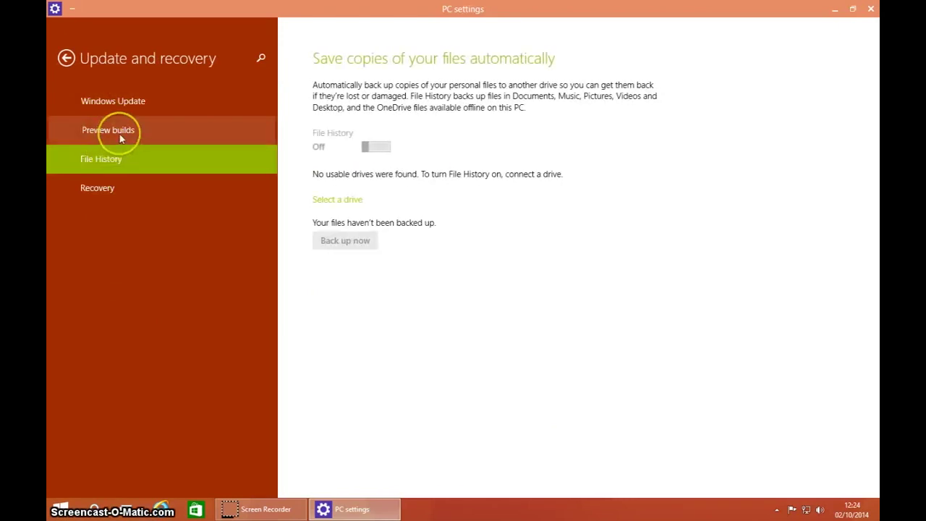
{"action": "left_click", "coordinate": [120, 137]}
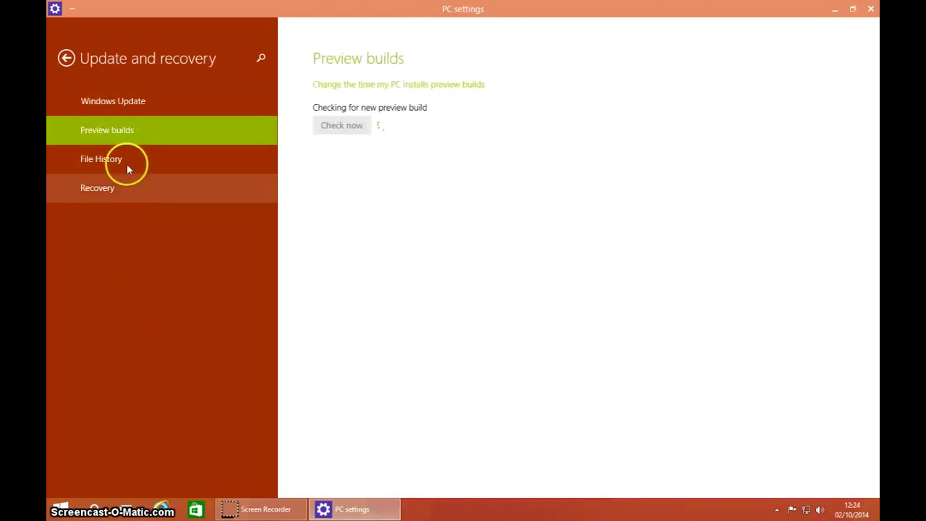
{"action": "left_click", "coordinate": [130, 202]}
{"action": "left_click", "coordinate": [65, 59]}
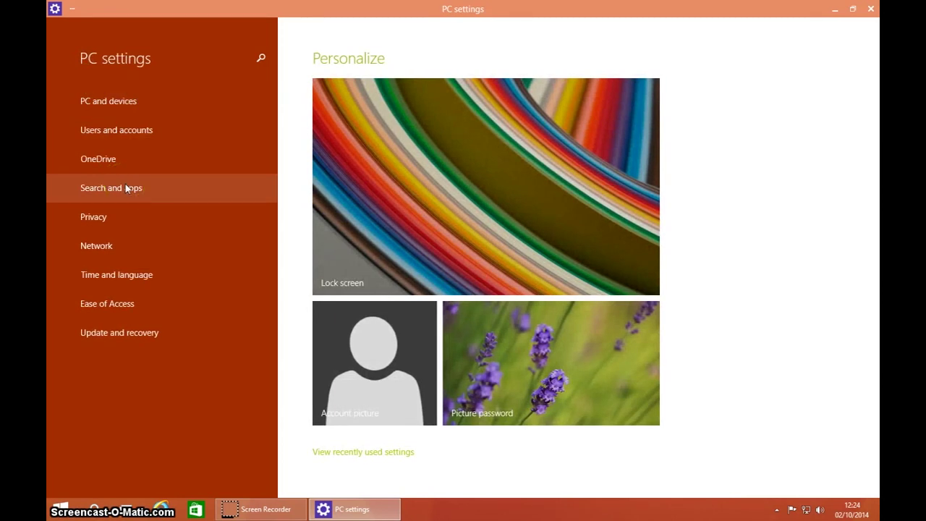
View the Date and time and Region and language pages under Time and language, and return to the main page
{"action": "left_click", "coordinate": [128, 279]}
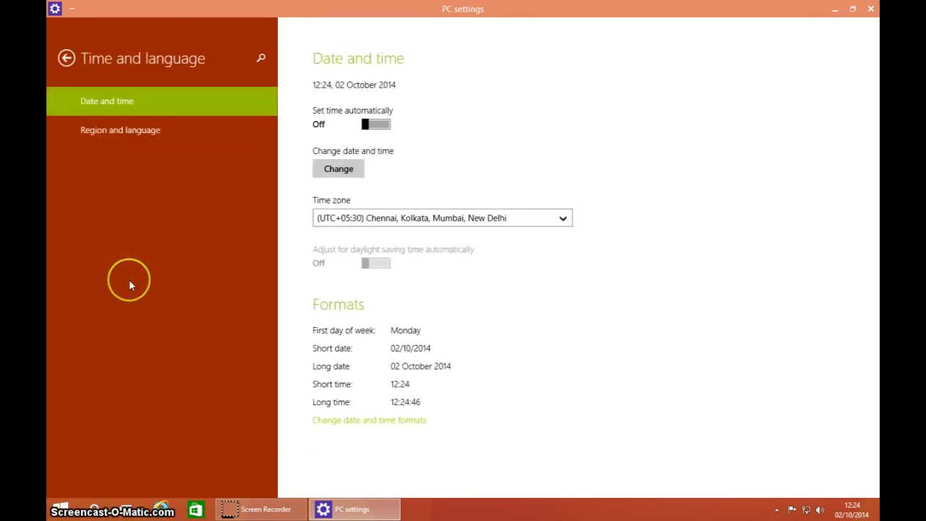
{"action": "left_click", "coordinate": [123, 136]}
{"action": "left_click", "coordinate": [72, 62]}
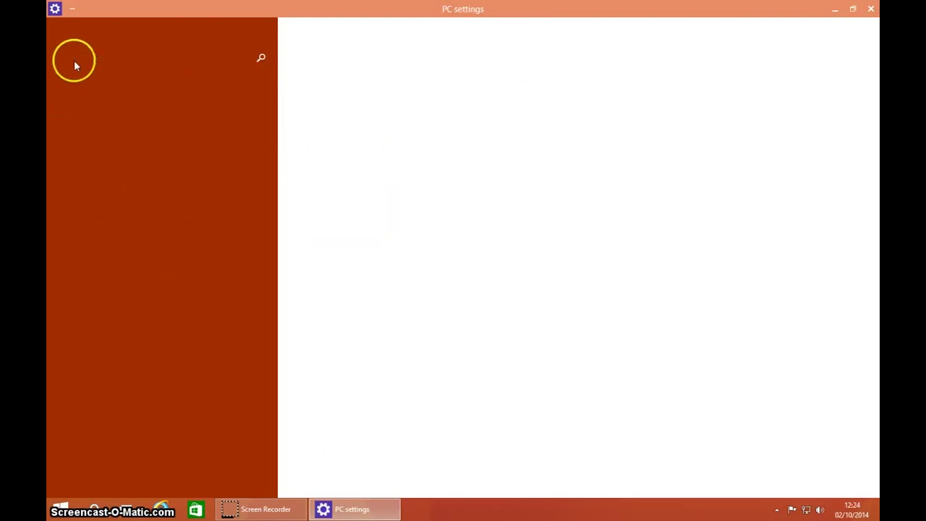
Examine the available scopes of the PC settings search, and dismiss the search without running one
{"action": "left_click", "coordinate": [262, 57]}
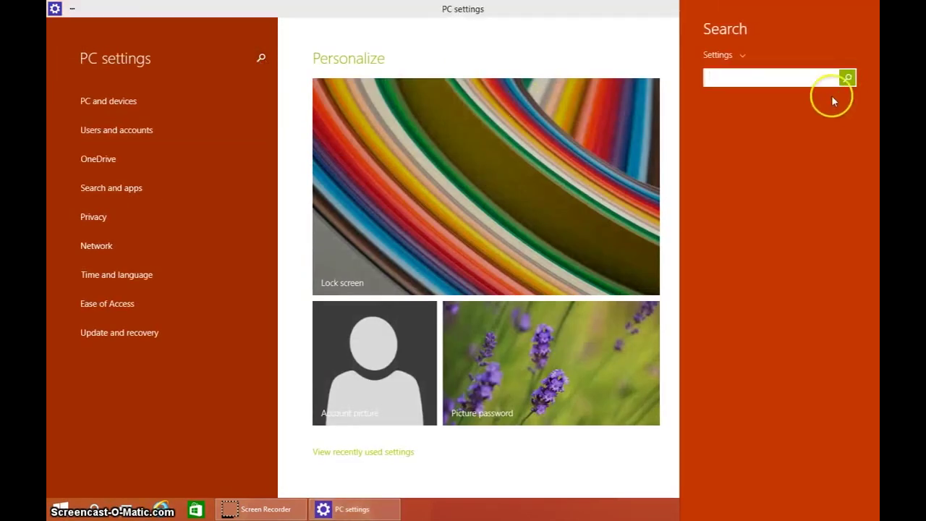
{"action": "left_click", "coordinate": [746, 66]}
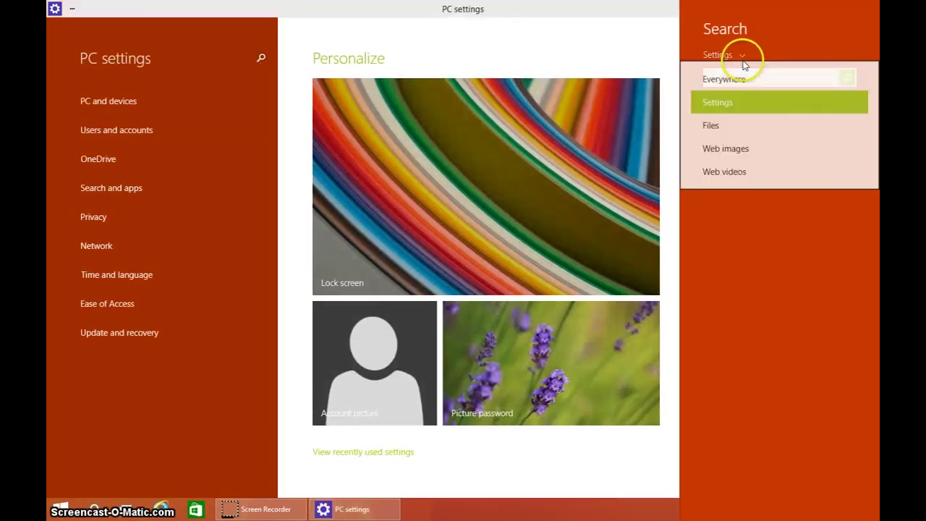
{"action": "left_click", "coordinate": [740, 228]}
{"action": "left_click", "coordinate": [79, 14]}
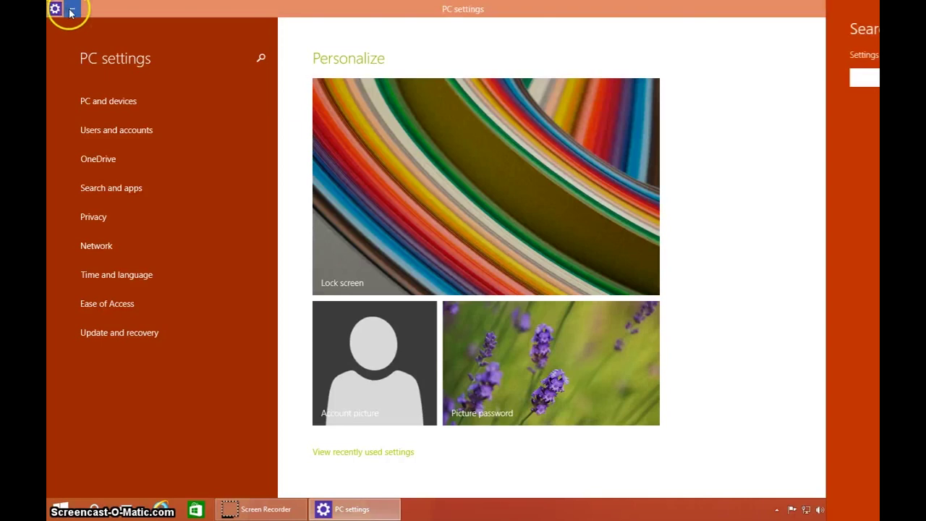
Close PC settings, and add a second virtual desktop in Task View before switching back to the first one
{"action": "left_click", "coordinate": [865, 9]}
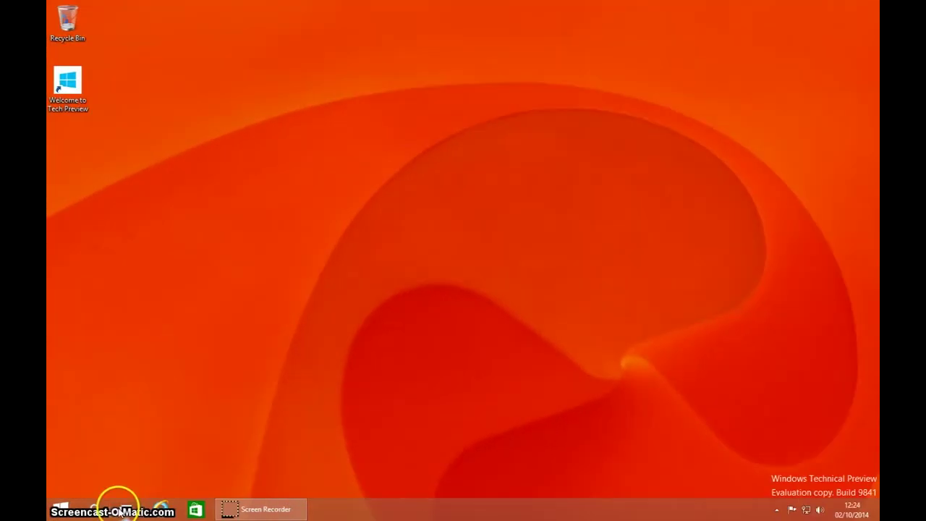
{"action": "left_click", "coordinate": [126, 509]}
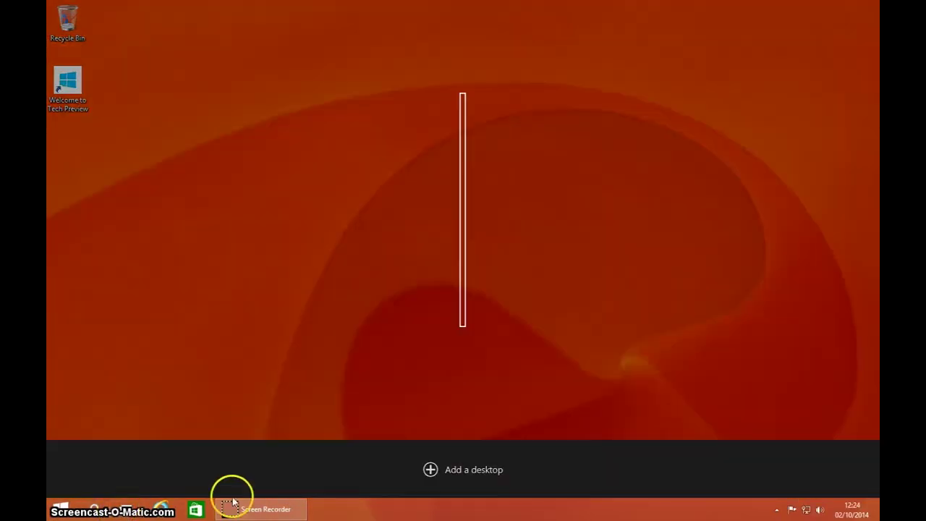
{"action": "left_click", "coordinate": [443, 470]}
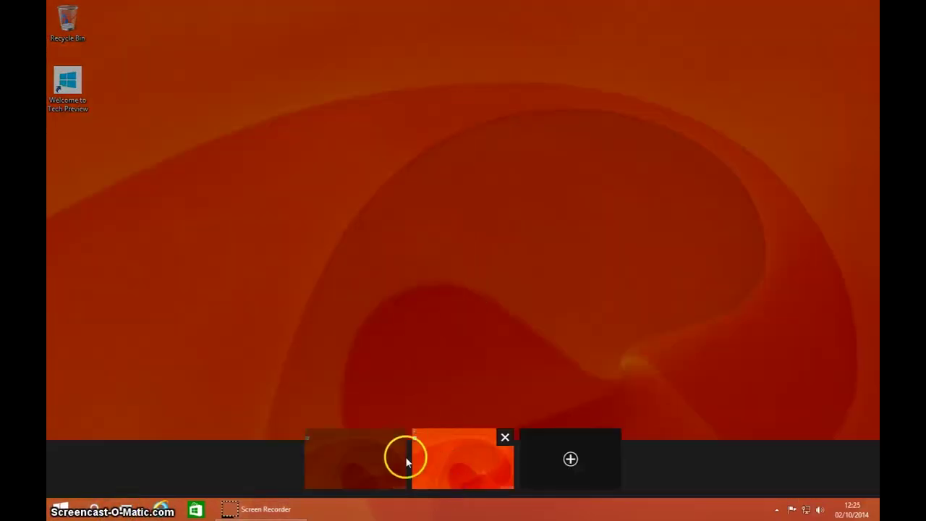
{"action": "left_click", "coordinate": [375, 454]}
Open the Recycle Bin and show Spare1 (D:) in a new window, arranging the two windows so they overlap
{"action": "double_click", "coordinate": [72, 32]}
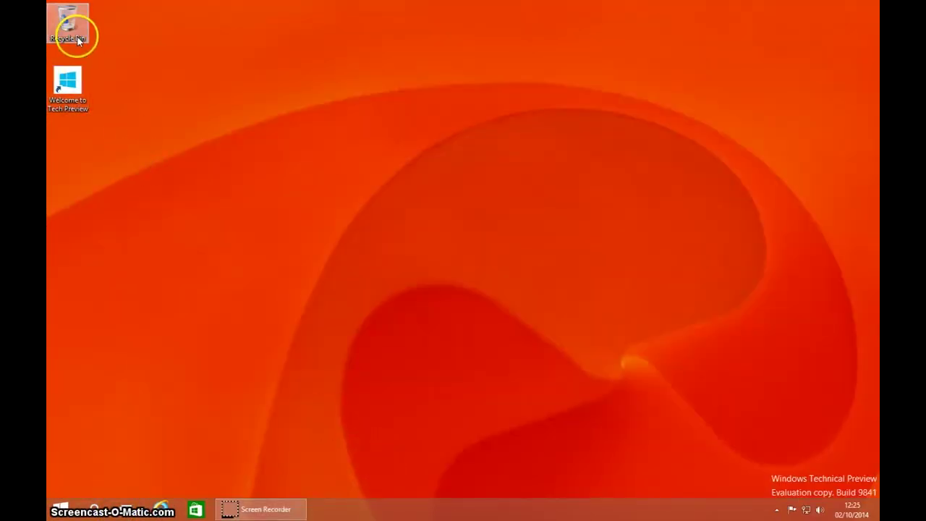
{"action": "right_click", "coordinate": [242, 293]}
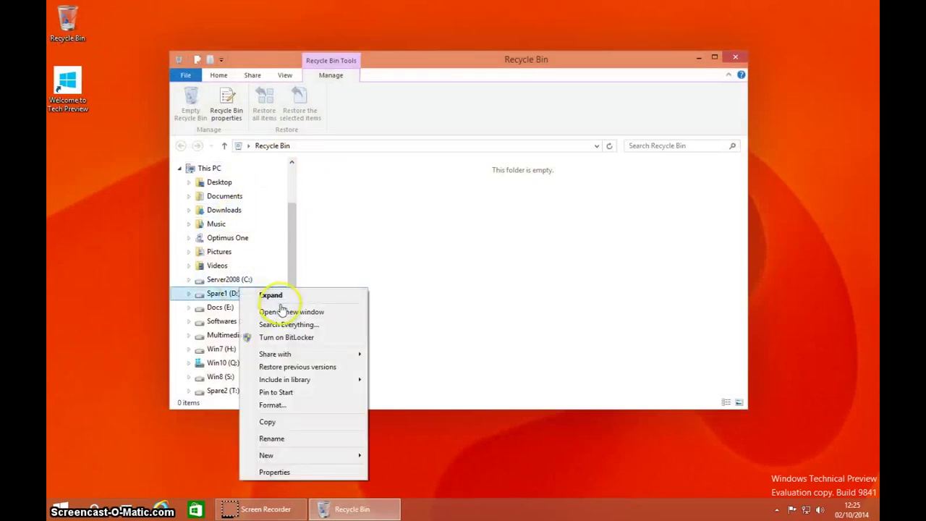
{"action": "left_click", "coordinate": [295, 311]}
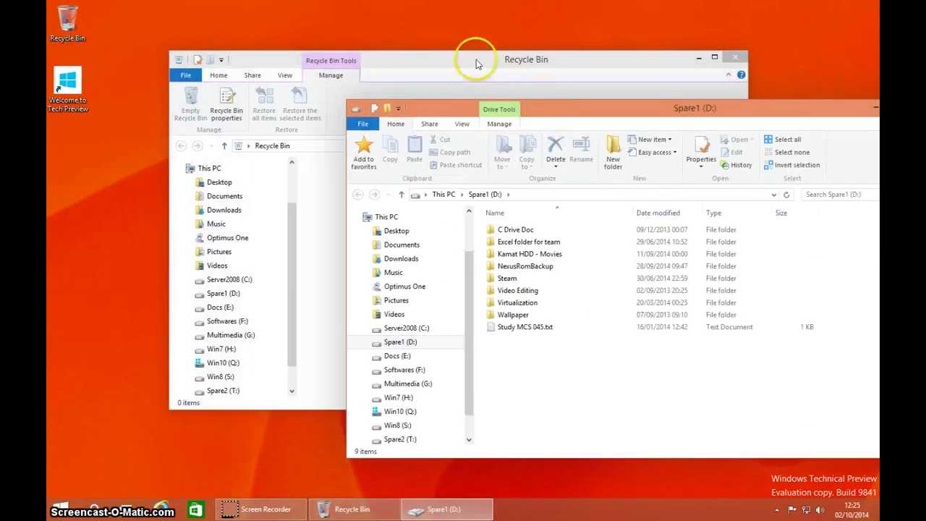
{"action": "left_click_drag", "start_coordinate": [474, 63], "coordinate": [377, 44]}
{"action": "left_click_drag", "start_coordinate": [662, 108], "coordinate": [565, 68]}
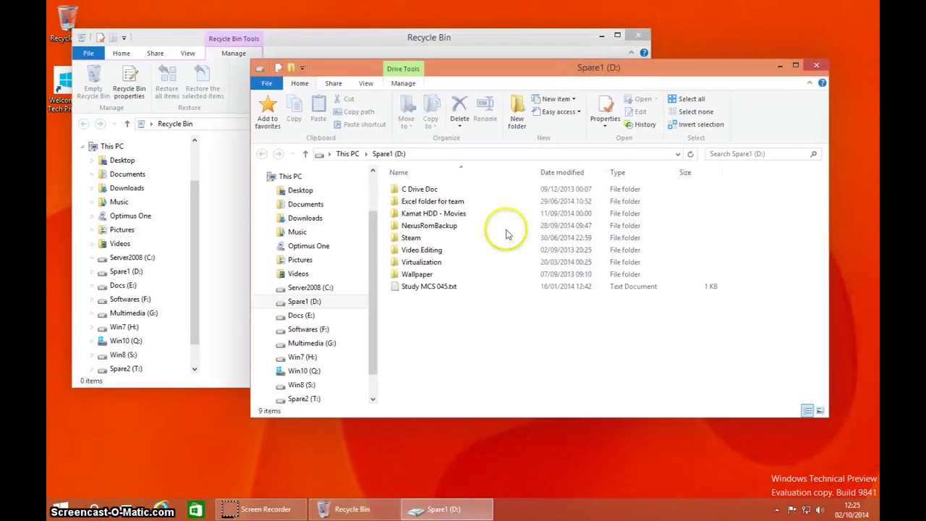
Open the Softwares (F:) drive in a new window and place it in front of the Spare1 (D:) window
{"action": "right_click", "coordinate": [313, 330]}
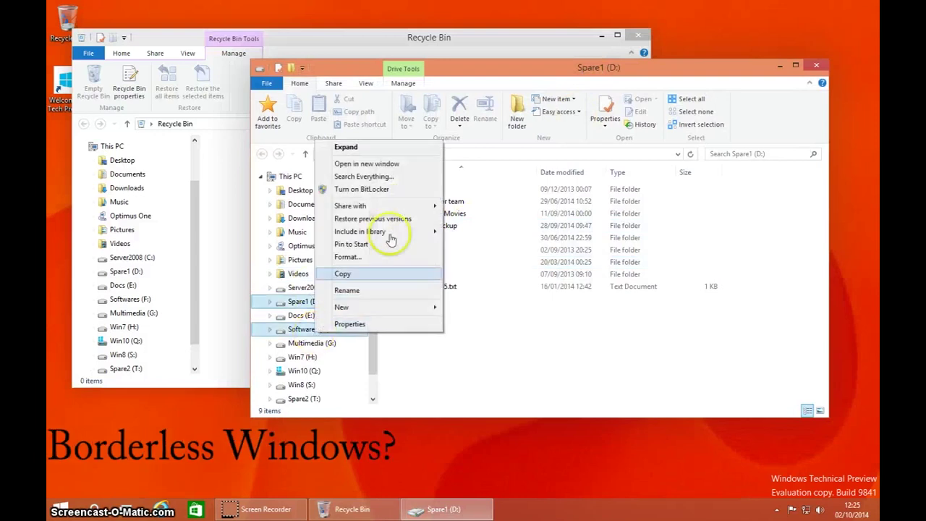
{"action": "left_click", "coordinate": [395, 168]}
{"action": "left_click_drag", "start_coordinate": [471, 103], "coordinate": [510, 147]}
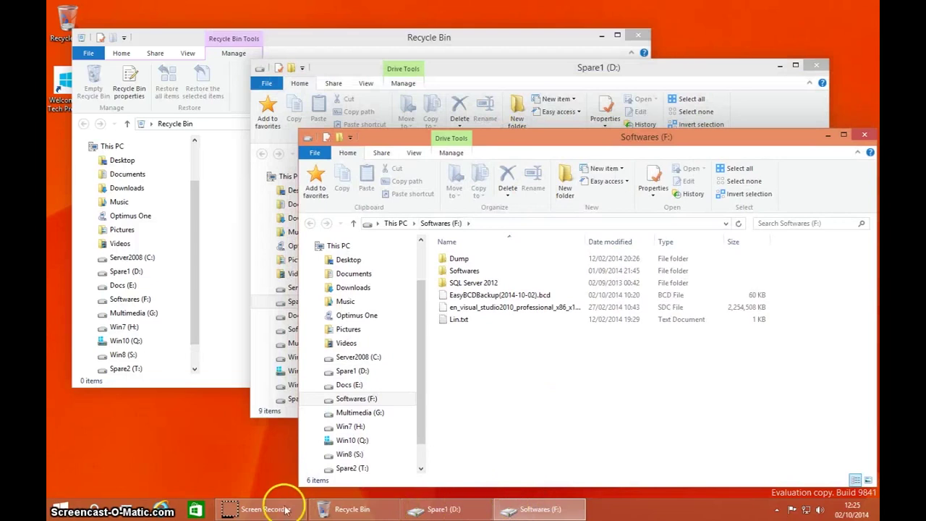
Switch to the second virtual desktop and launch Paint from there
{"action": "left_click", "coordinate": [135, 511]}
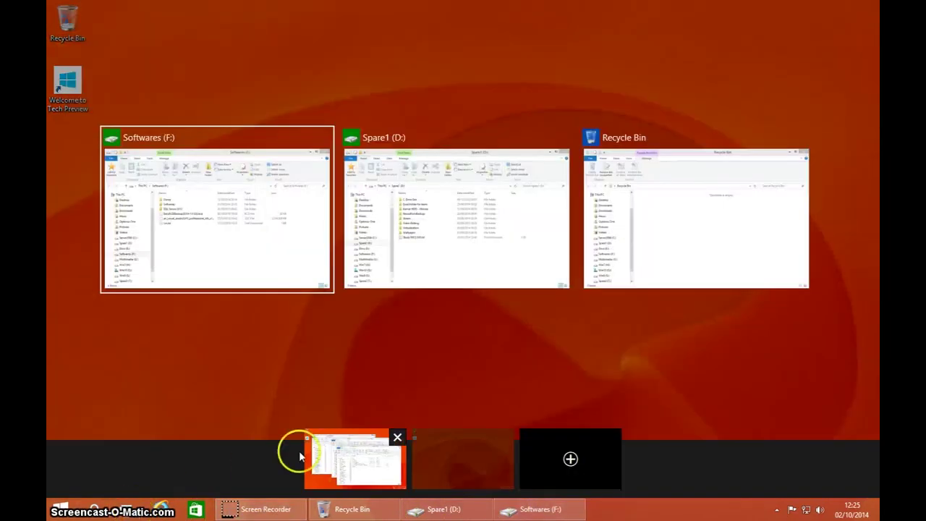
{"action": "left_click", "coordinate": [471, 456]}
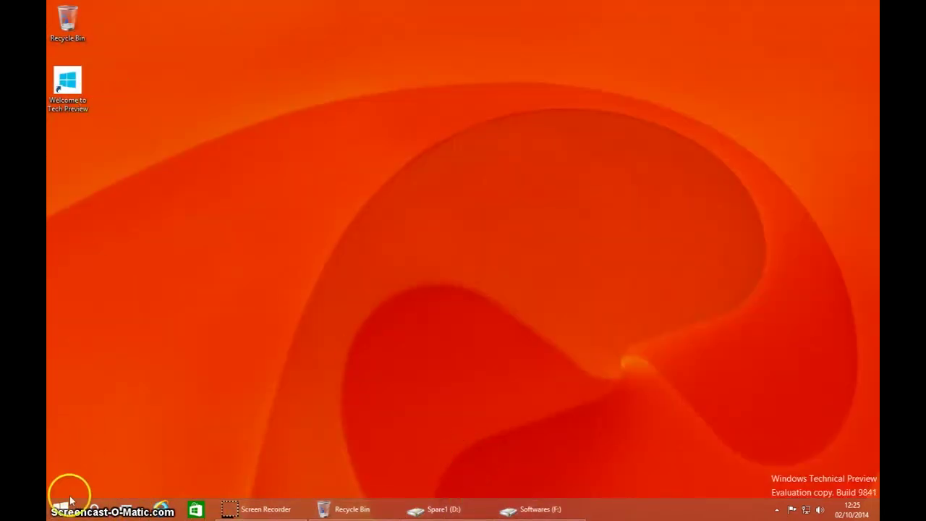
{"action": "key", "text": "super"}
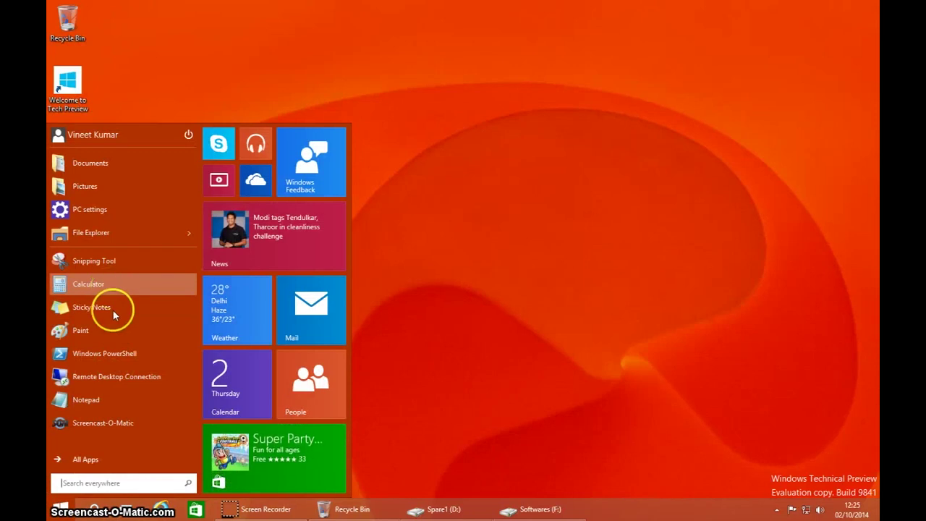
{"action": "left_click", "coordinate": [109, 331]}
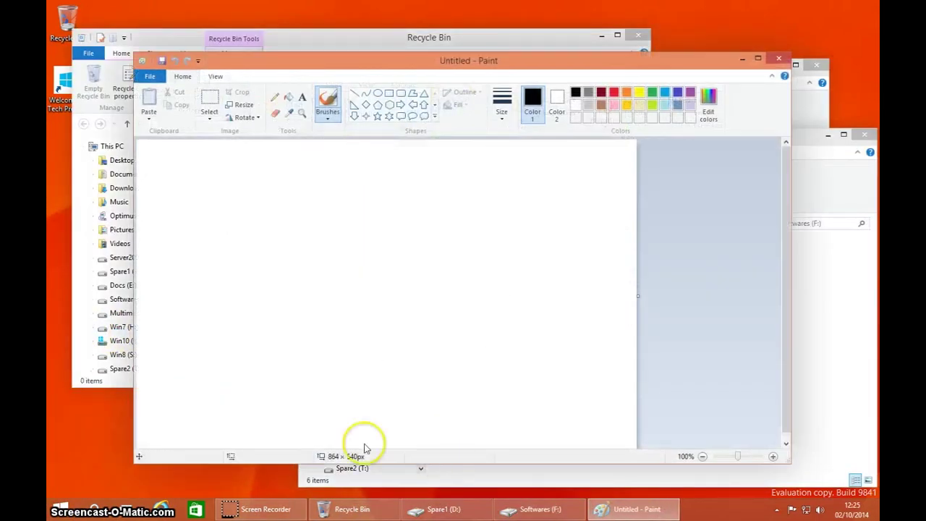
Minimize Paint and move its taskbar button ahead of the Internet Explorer one
{"action": "left_click", "coordinate": [615, 512]}
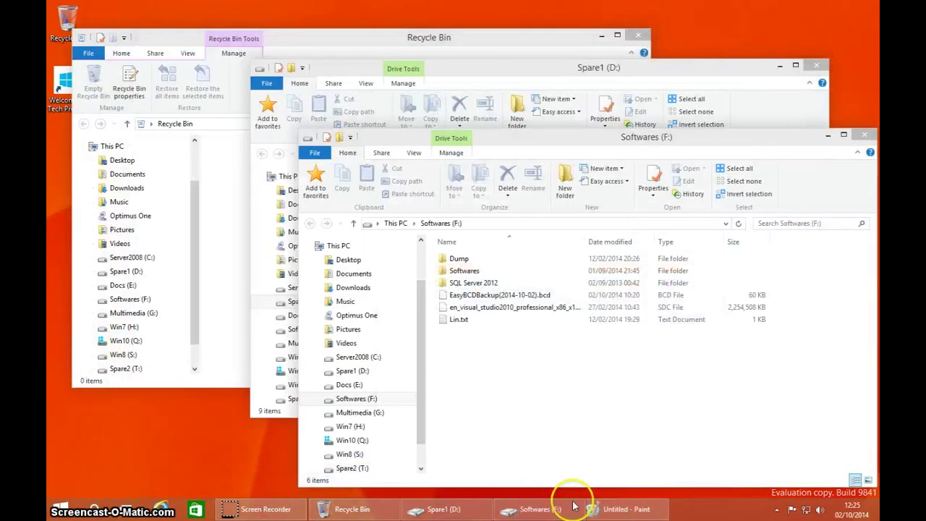
{"action": "mouse_move", "coordinate": [615, 512]}
{"action": "left_mouse_down"}
{"action": "mouse_move", "coordinate": [217, 465]}
{"action": "mouse_move", "coordinate": [127, 514]}
{"action": "left_mouse_up"}
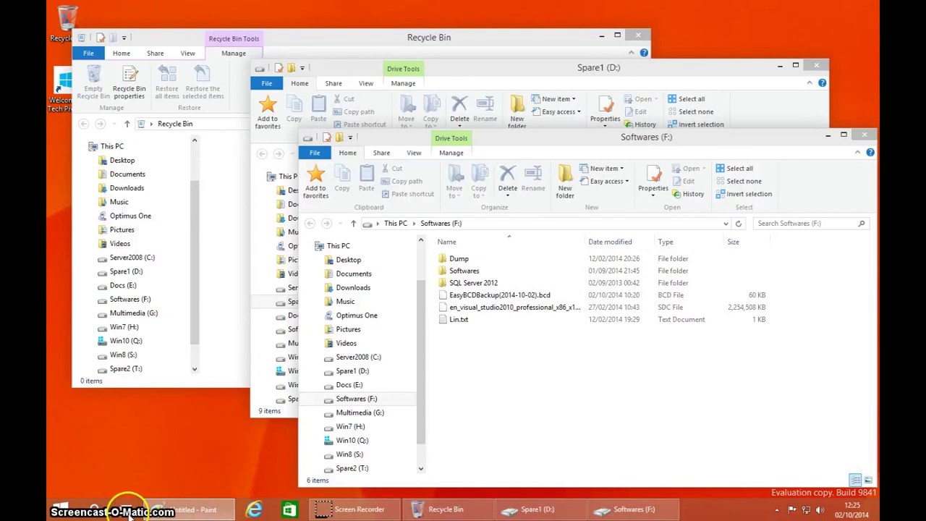
Return to the second virtual desktop, and add six more desktops in Task View before switching to the fifth
{"action": "left_click", "coordinate": [129, 510]}
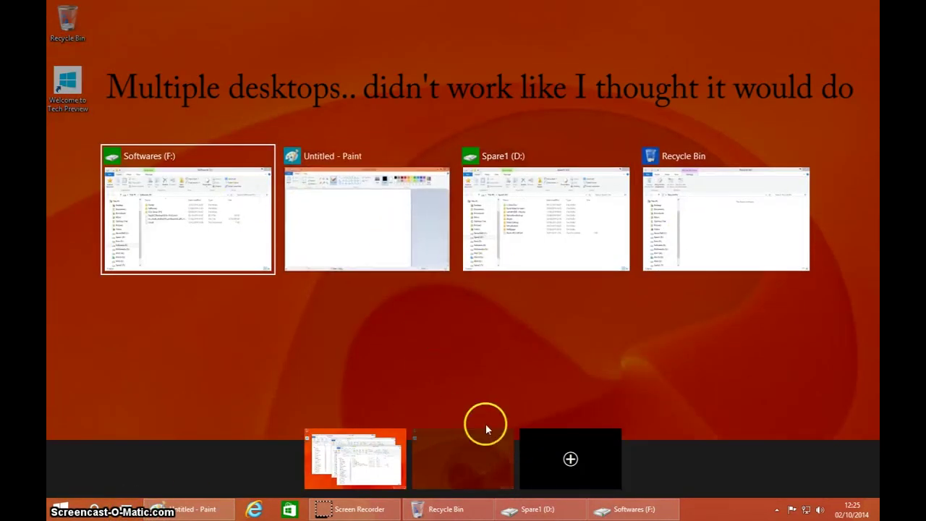
{"action": "left_click", "coordinate": [484, 466]}
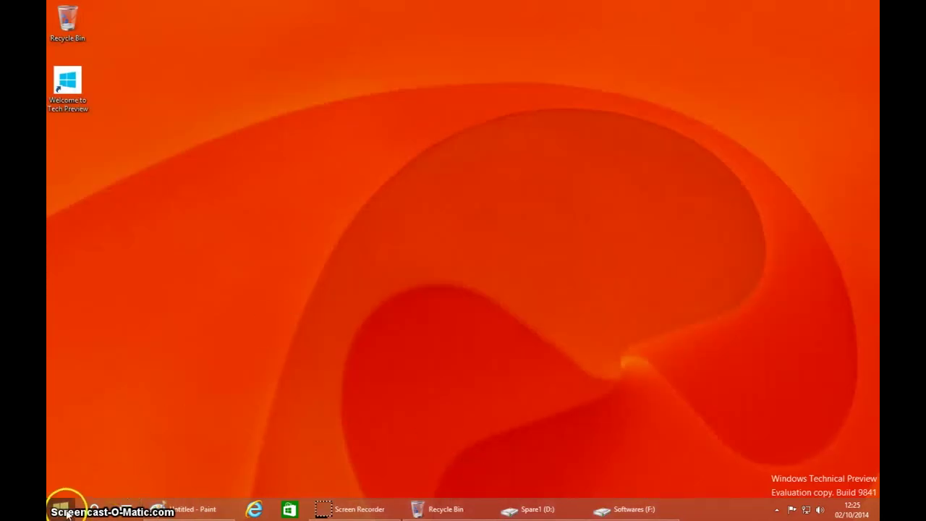
{"action": "left_click", "coordinate": [126, 509]}
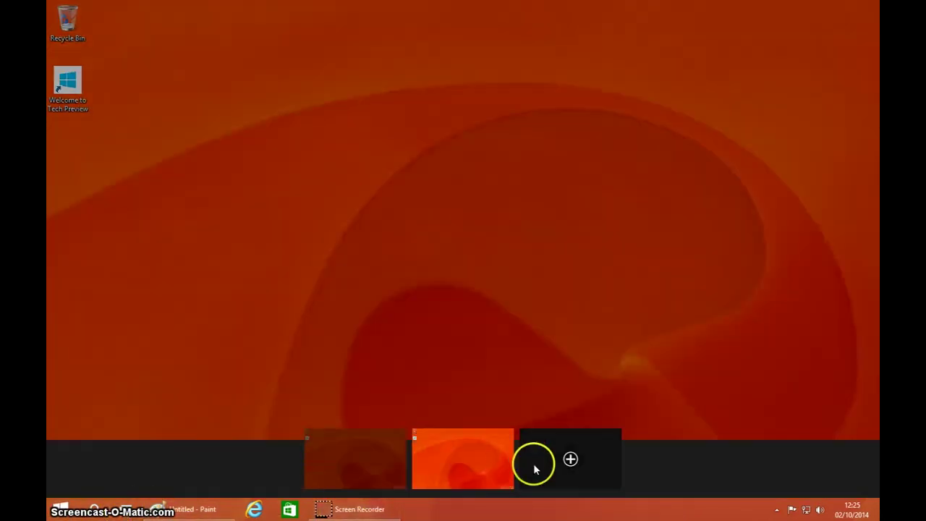
{"action": "left_click", "coordinate": [566, 469]}
{"action": "left_click", "coordinate": [627, 469]}
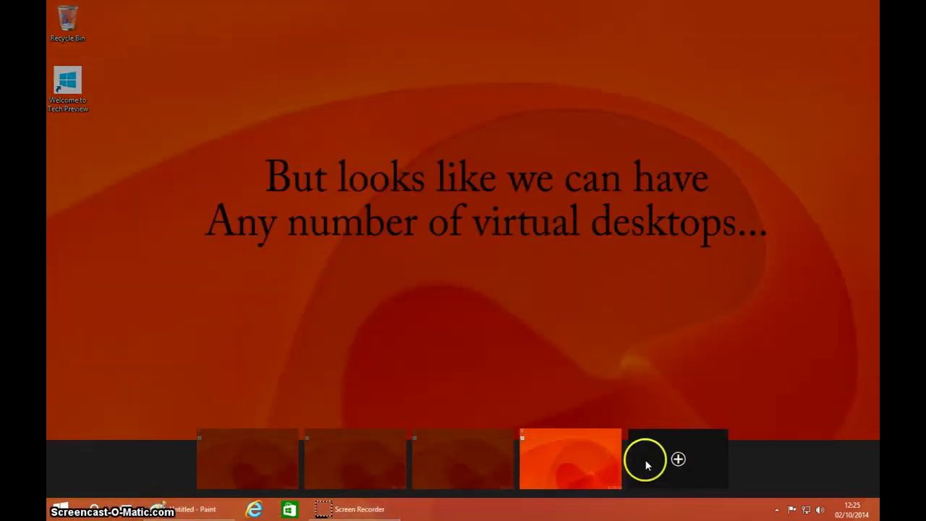
{"action": "left_click", "coordinate": [647, 463]}
{"action": "left_click", "coordinate": [728, 459]}
{"action": "left_click", "coordinate": [757, 455]}
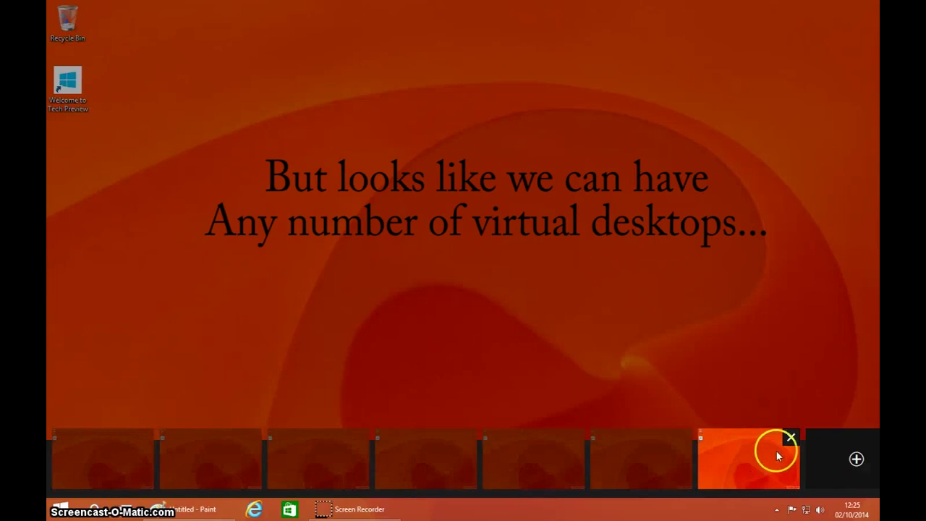
{"action": "left_click", "coordinate": [841, 460]}
{"action": "left_click", "coordinate": [548, 462]}
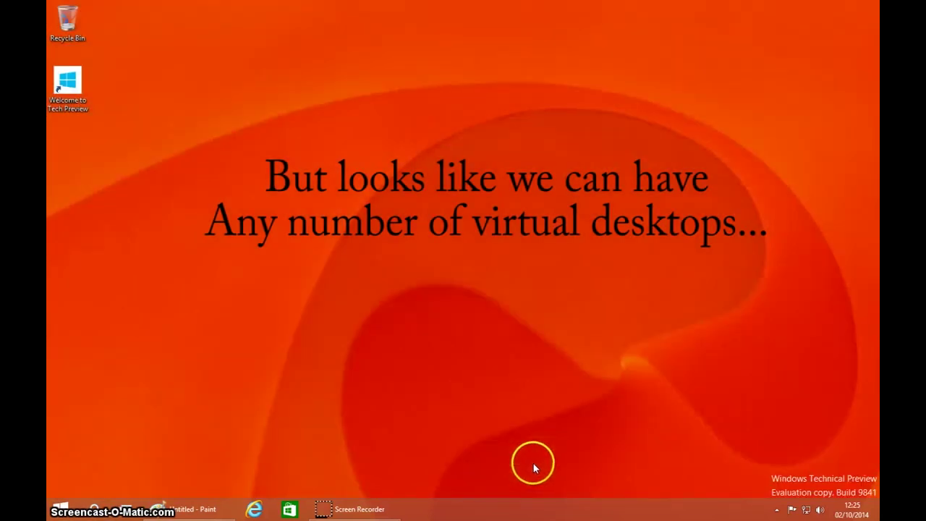
Close the extra virtual desktops one after another in Task View
{"action": "left_click", "coordinate": [120, 510]}
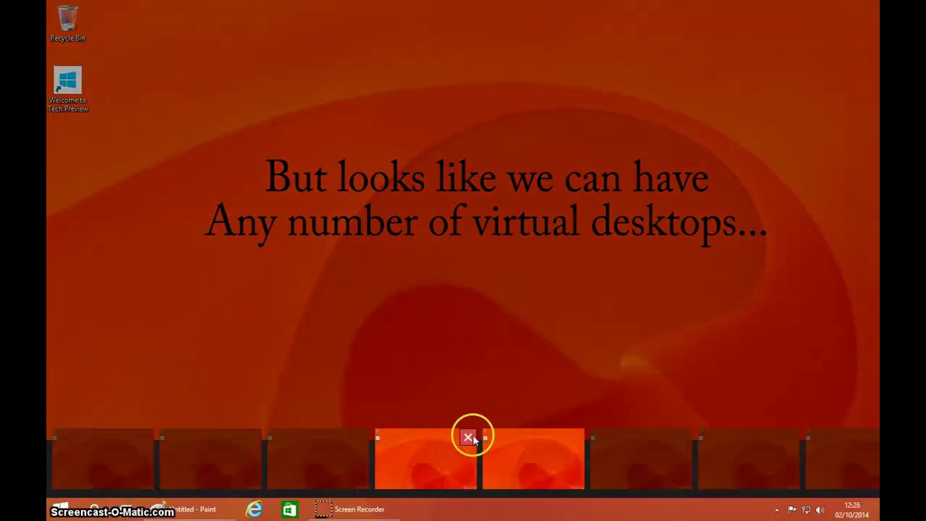
{"action": "left_click", "coordinate": [469, 437]}
{"action": "left_click", "coordinate": [474, 437]}
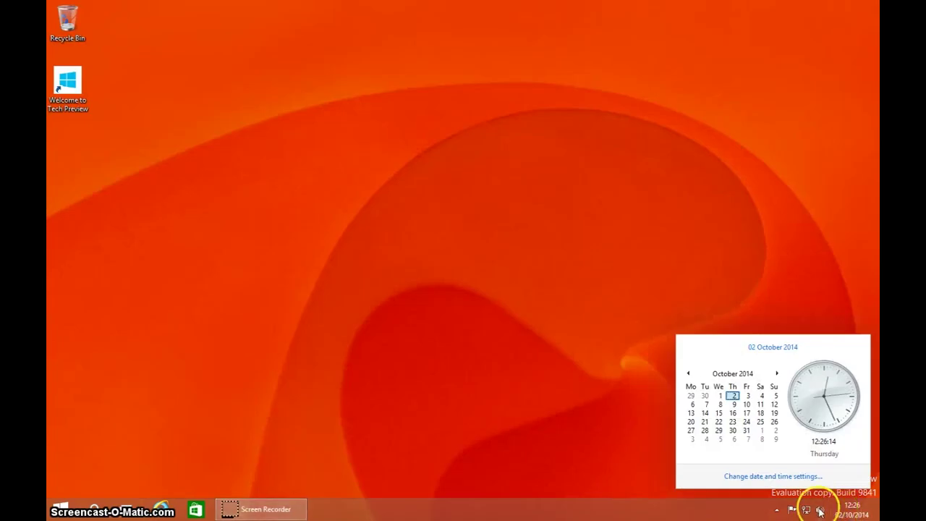
Open Action Center from the notification area and go to its Windows Update page
{"action": "left_click", "coordinate": [778, 511]}
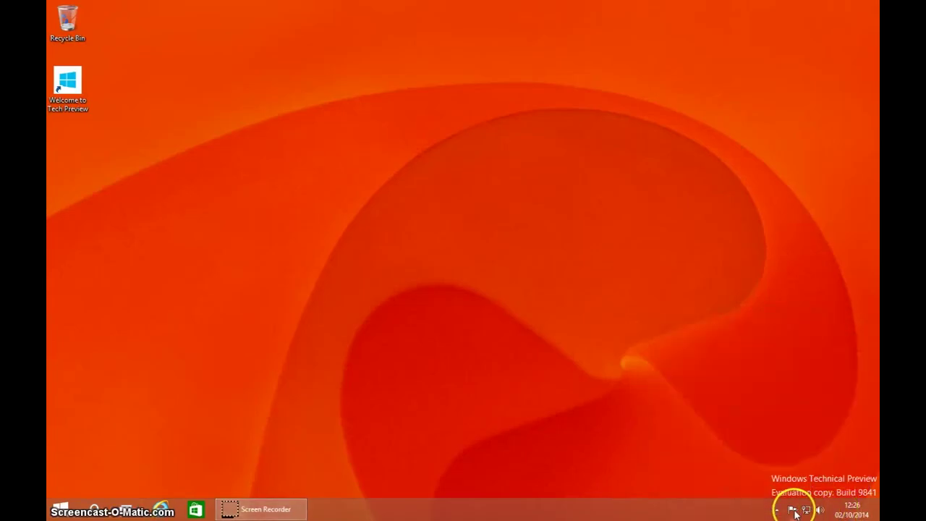
{"action": "left_click", "coordinate": [792, 509]}
{"action": "left_click", "coordinate": [781, 472]}
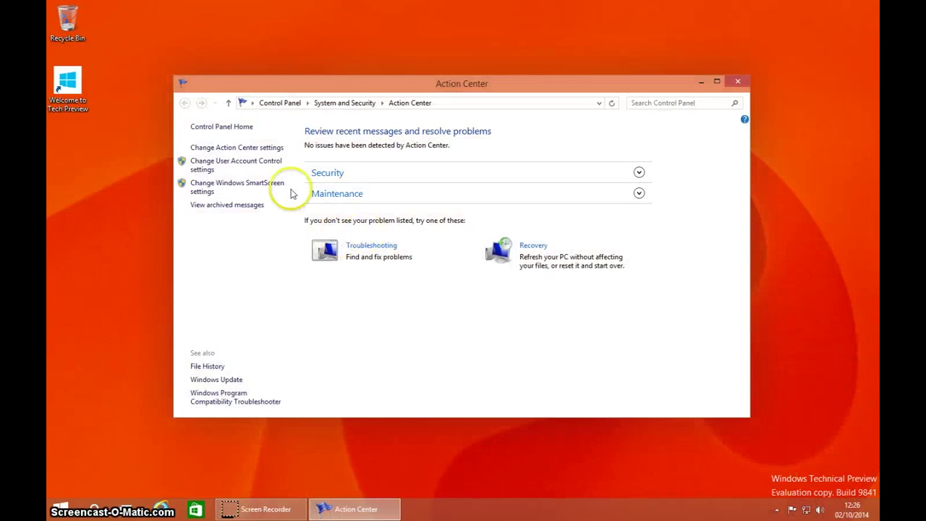
{"action": "left_click", "coordinate": [214, 381]}
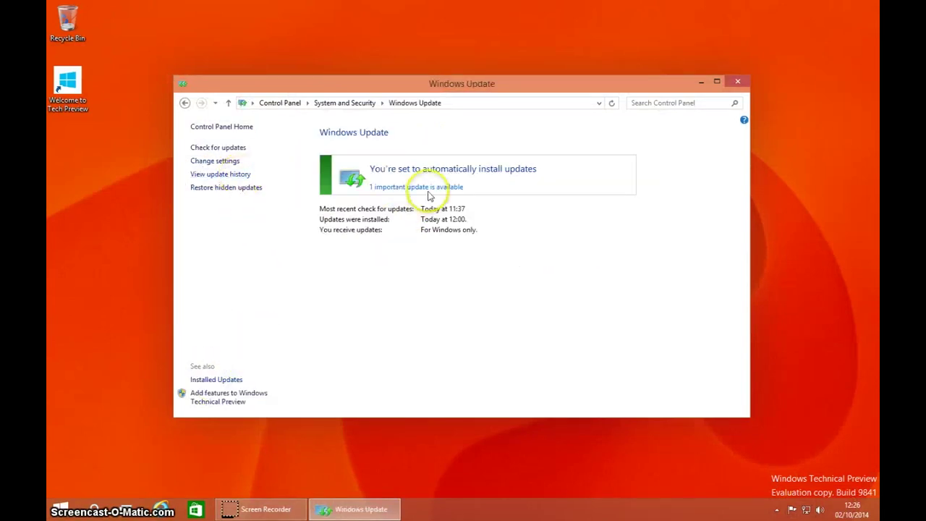
Install the important Windows Technical Preview update KB3001512, and close the Windows Update window
{"action": "left_click", "coordinate": [430, 190]}
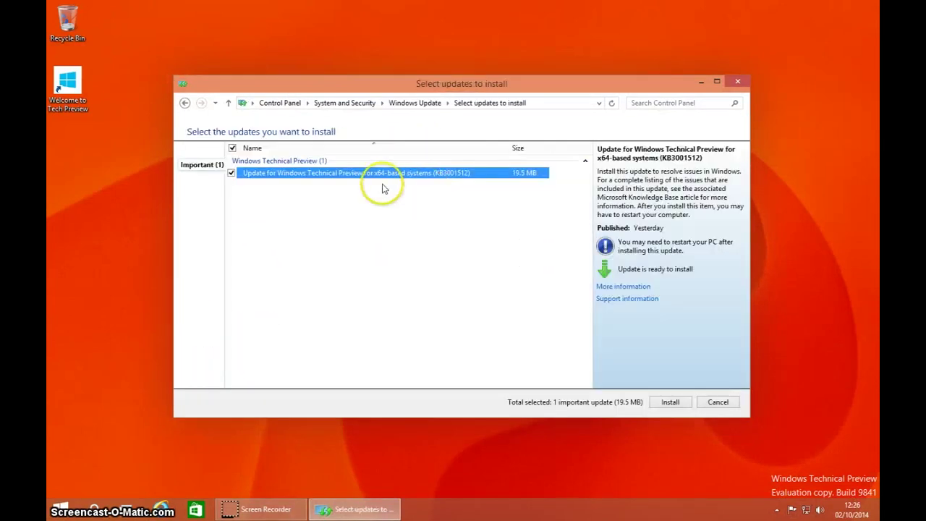
{"action": "left_click", "coordinate": [231, 173]}
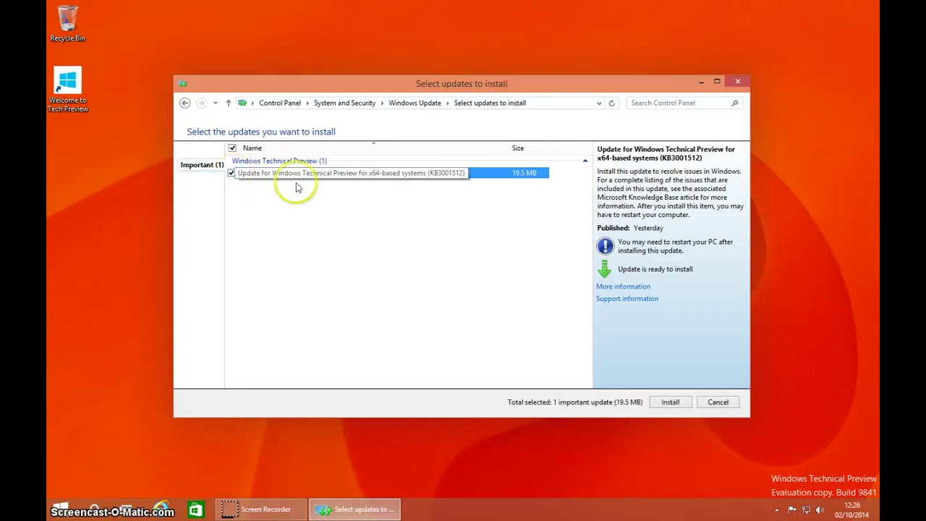
{"action": "left_click", "coordinate": [669, 402]}
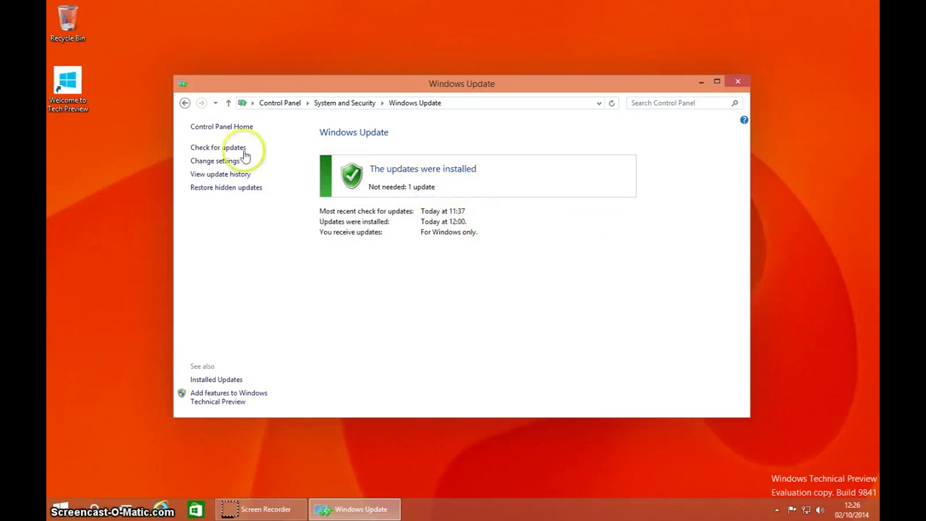
{"action": "left_click", "coordinate": [738, 84]}
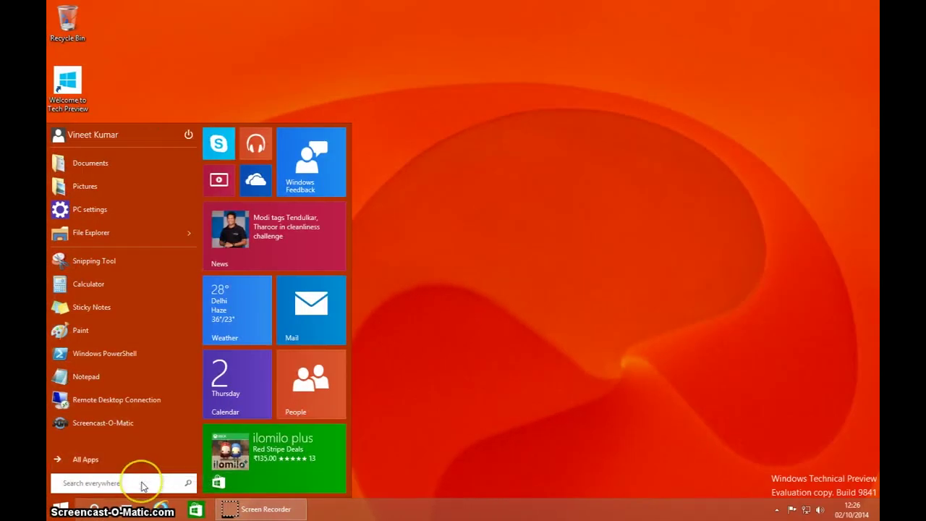
Search for cmd to open the Command Prompt, and move its window nearer the middle of the desktop
{"action": "type", "text": "cmd"}
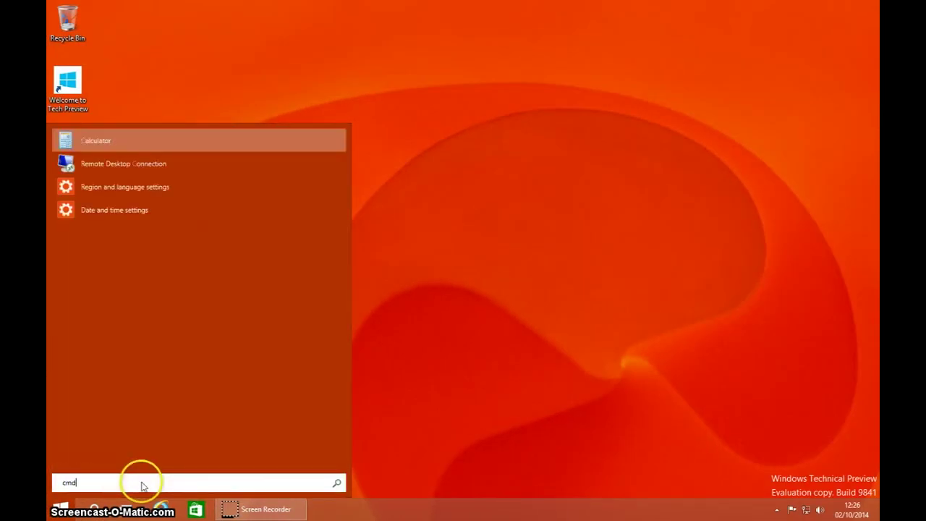
{"action": "left_click", "coordinate": [145, 139]}
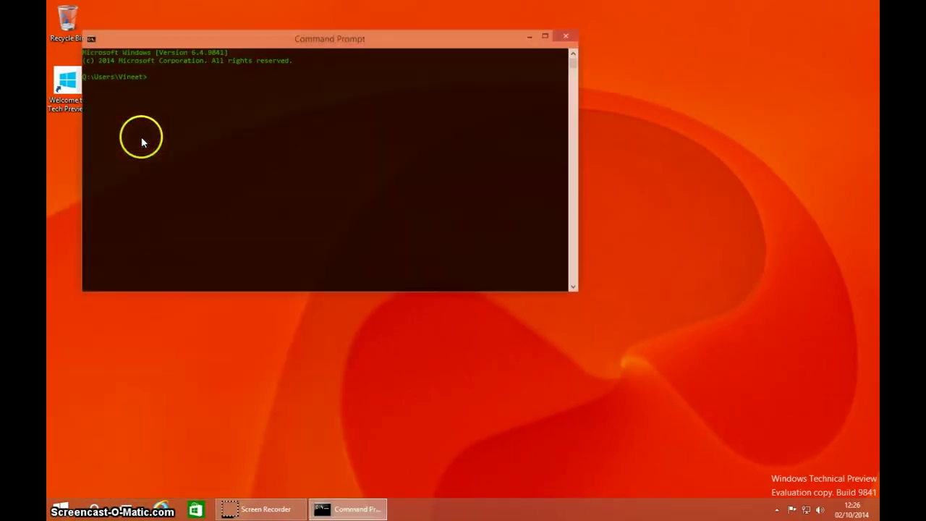
{"action": "left_click_drag", "start_coordinate": [327, 46], "coordinate": [440, 101]}
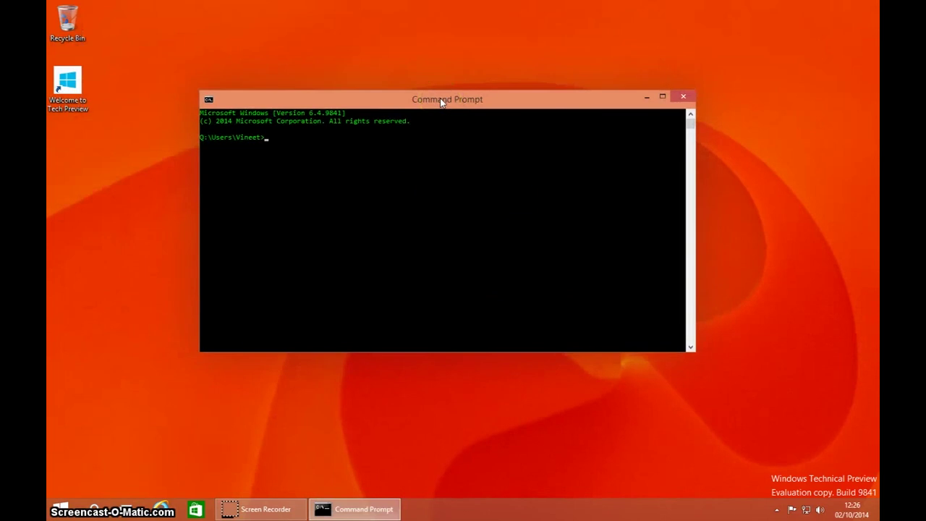
List the user folder with dir, enter dir > filename.txt without running it, and mark the file name
{"action": "type", "text": "dir"}
{"action": "key", "text": "Return"}
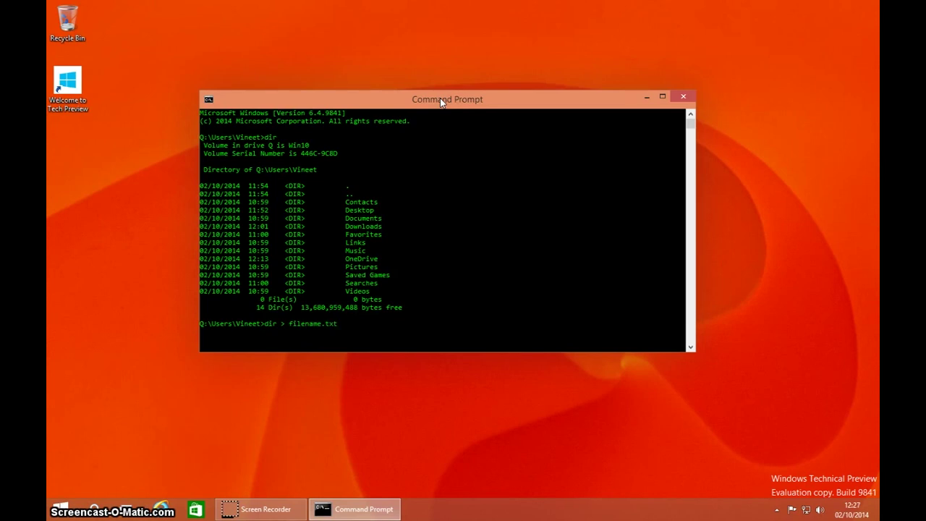
{"action": "key", "text": "ctrl+m"}
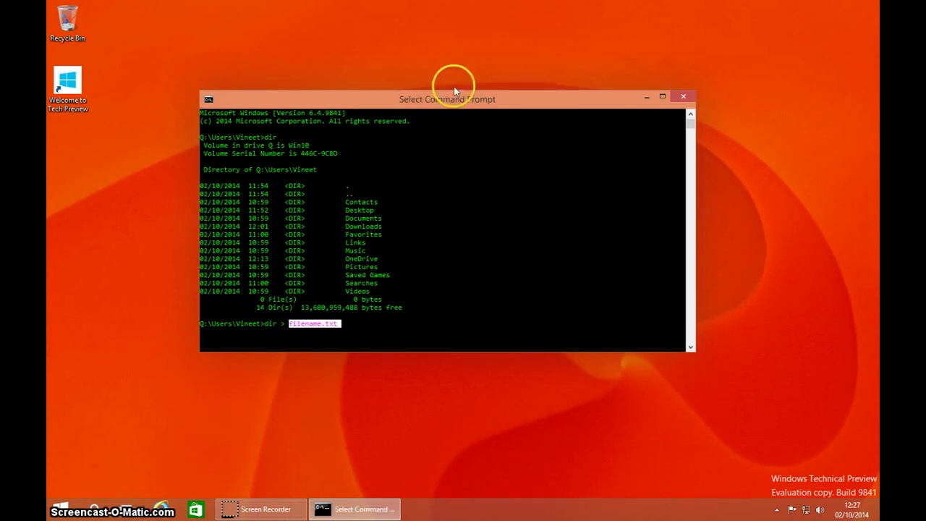
Copy filename.txt on the command line, paste it after dir > filename.txt, and clear the whole line
{"action": "right_click", "coordinate": [317, 323]}
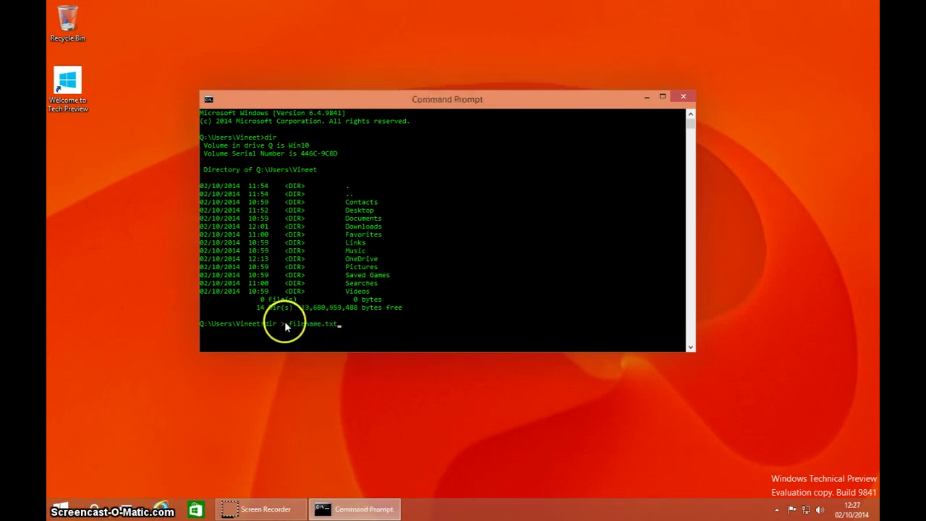
{"action": "left_click_drag", "start_coordinate": [286, 327], "coordinate": [337, 325]}
{"action": "right_click", "coordinate": [337, 324]}
{"action": "left_click", "coordinate": [343, 327]}
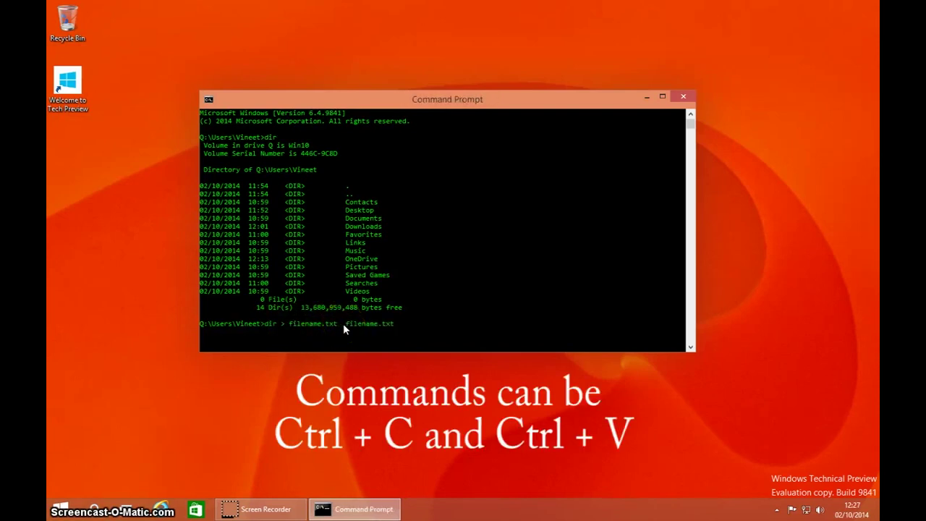
{"action": "key", "text": "Escape"}
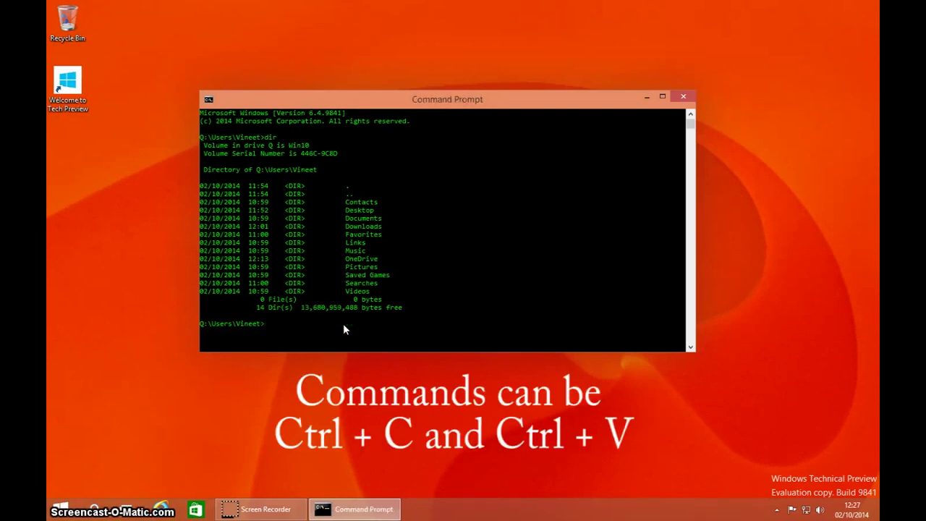
Enter tree, select and copy the word, paste it repeatedly on the same command line, and run the result
{"action": "type", "text": "tree"}
{"action": "key", "text": "shift+Left"}
{"action": "key", "text": "shift+Left"}
{"action": "key", "text": "shift+Left"}
{"action": "key", "text": "shift+Left"}
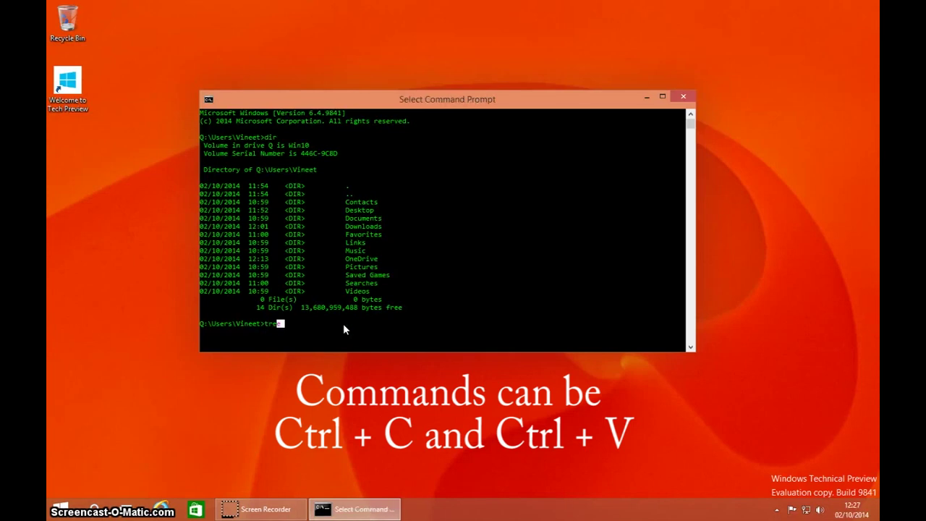
{"action": "key", "text": "ctrl+c"}
{"action": "key", "text": "ctrl+v"}
{"action": "key", "text": "ctrl+v"}
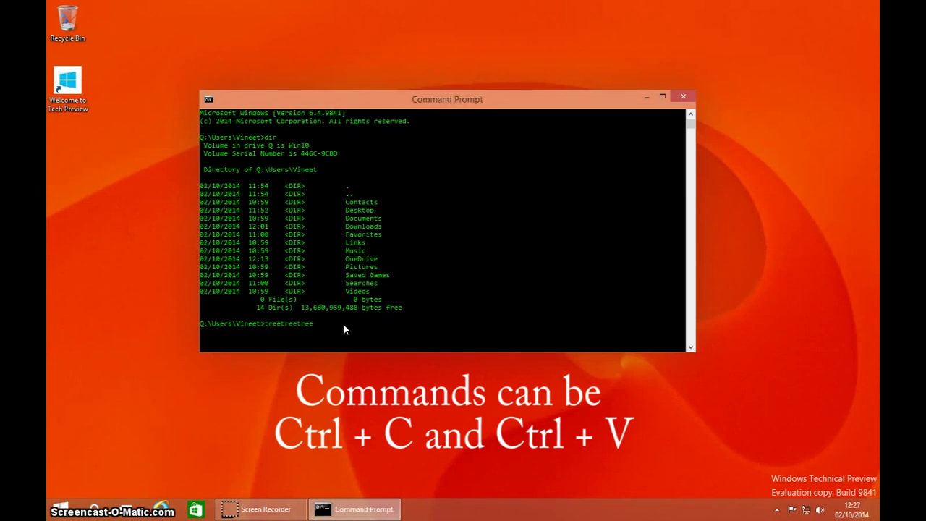
{"action": "key", "text": "Return"}
Run tree to show the user folder's structure, followed by dir/a to list all its contents
{"action": "type", "text": "treetree"}
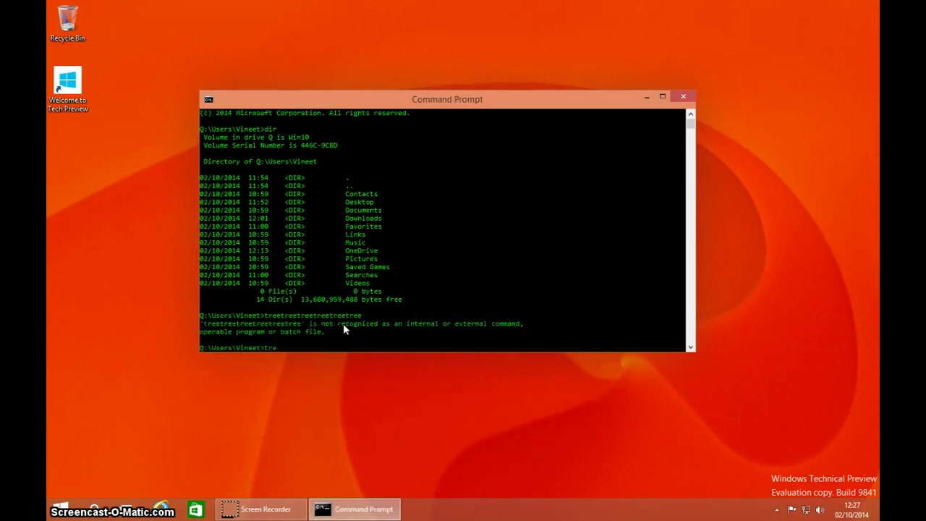
{"action": "key", "text": "Return"}
{"action": "type", "text": "dir/a"}
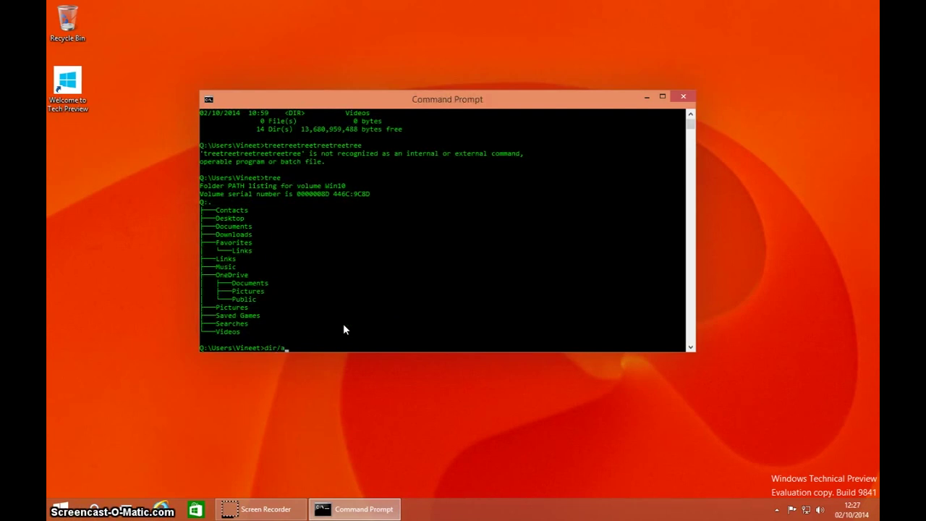
{"action": "key", "text": "Return"}
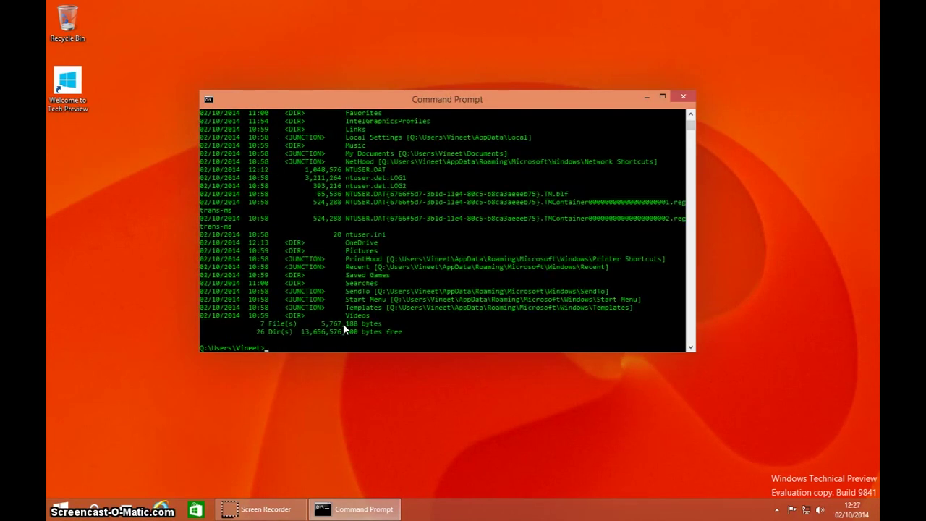
Close the Command Prompt with the exit command and return to the empty desktop
{"action": "type", "text": "exit"}
{"action": "key", "text": "Return"}
{"action": "left_click", "coordinate": [297, 385]}
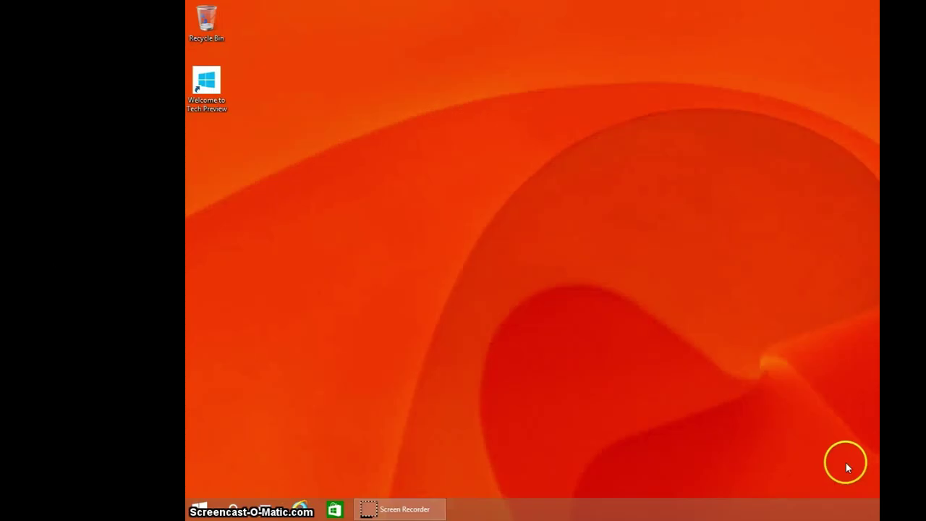
Open Task Manager, collapse it to the fewer-details view, and expand it to full details again
{"action": "right_click", "coordinate": [641, 509]}
{"action": "left_click", "coordinate": [669, 422]}
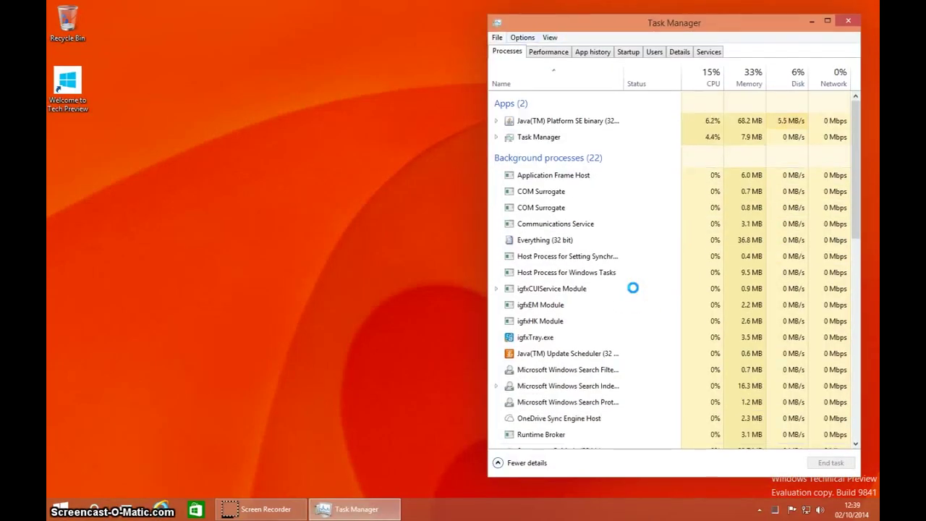
{"action": "left_click", "coordinate": [504, 460]}
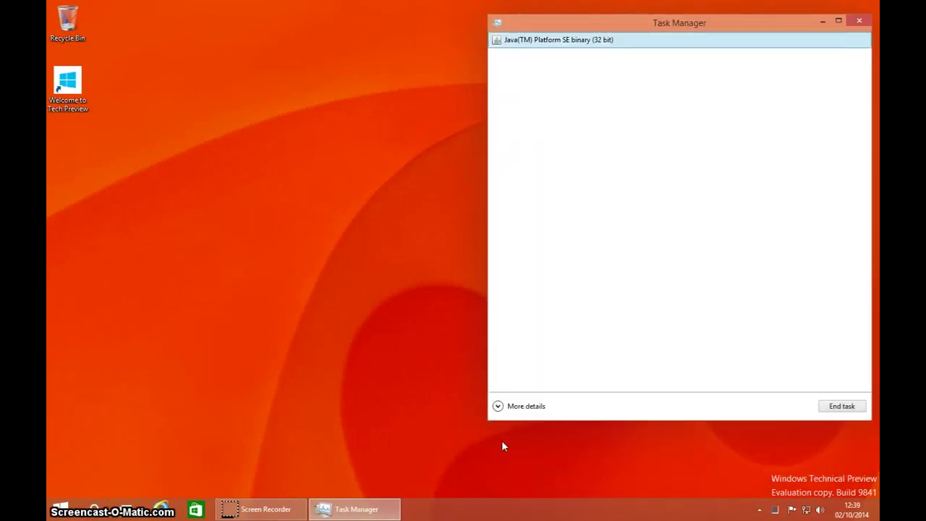
{"action": "key", "text": "alt+d"}
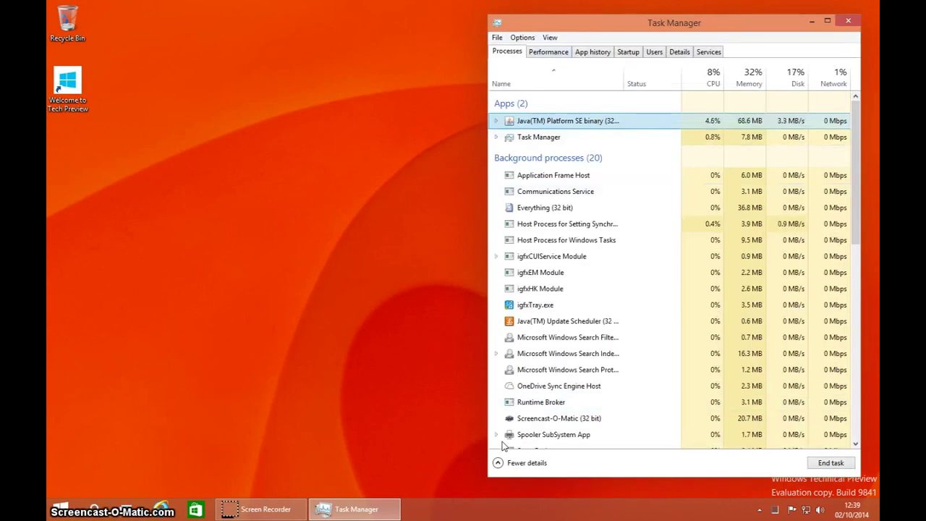
Look through the running apps and background processes in Task Manager, jumping to the entries starting with H
{"action": "key", "text": "Down"}
{"action": "key", "text": "Right"}
{"action": "key", "text": "Left"}
{"action": "key", "text": "h"}
{"action": "scroll", "coordinate": [588, 372], "scroll_direction": "down", "scroll_amount": 2}
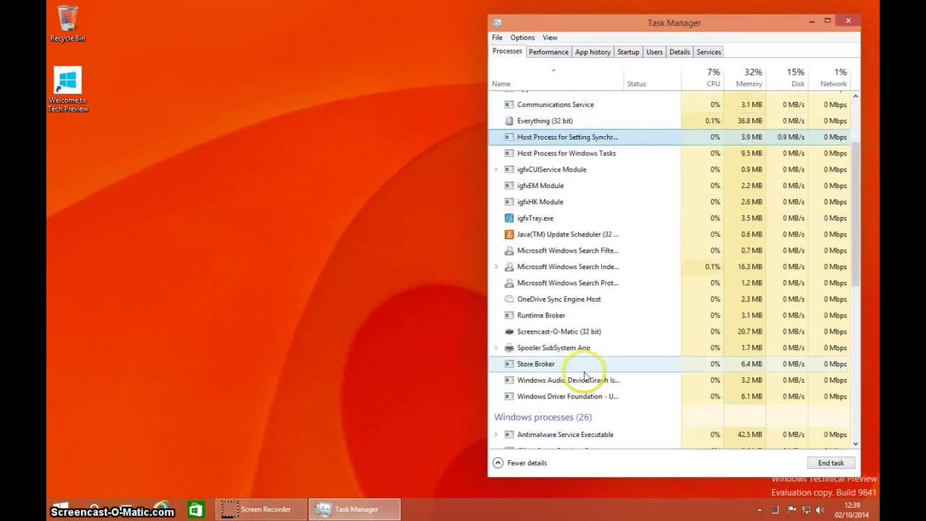
{"action": "scroll", "coordinate": [546, 355], "scroll_direction": "up", "scroll_amount": 2}
View Task Manager's Performance, App history, Startup, Users and Details pages, and scan the Details list to its end and back
{"action": "left_click", "coordinate": [551, 52]}
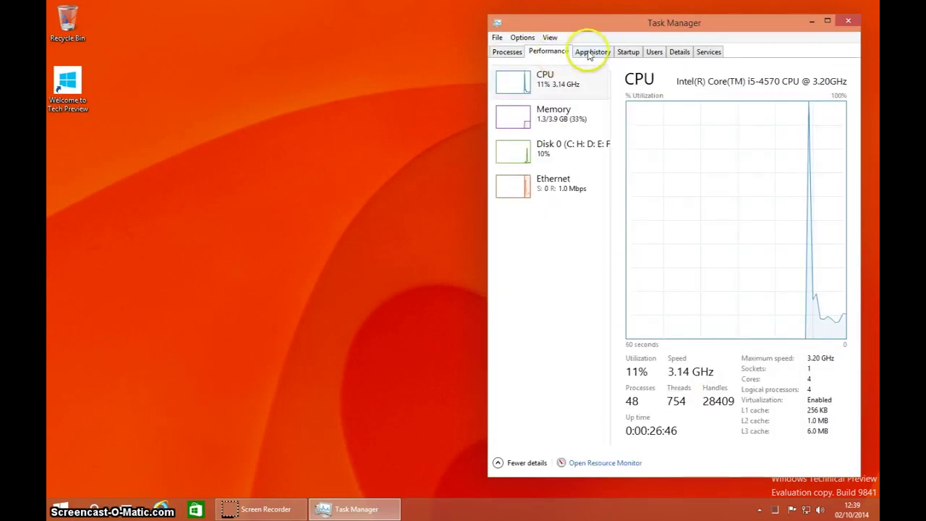
{"action": "left_click", "coordinate": [590, 54]}
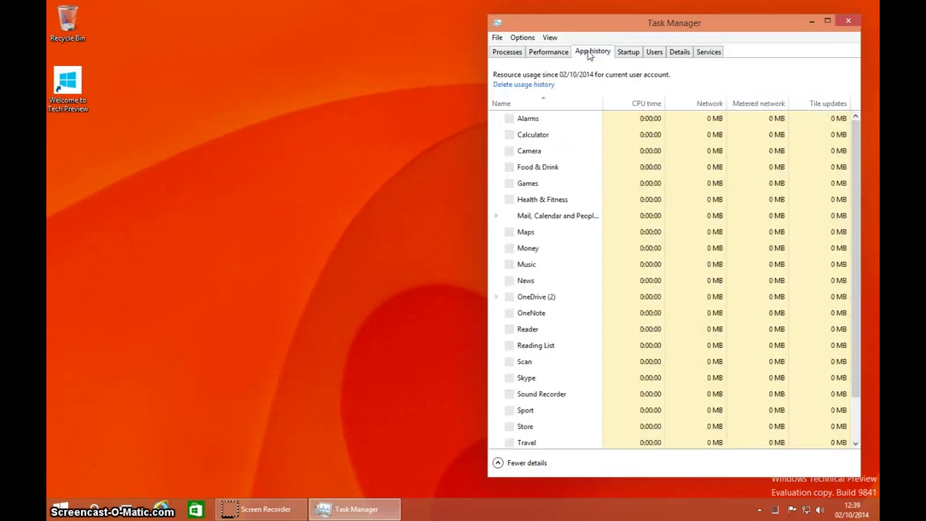
{"action": "left_click", "coordinate": [627, 53]}
{"action": "left_click", "coordinate": [653, 53]}
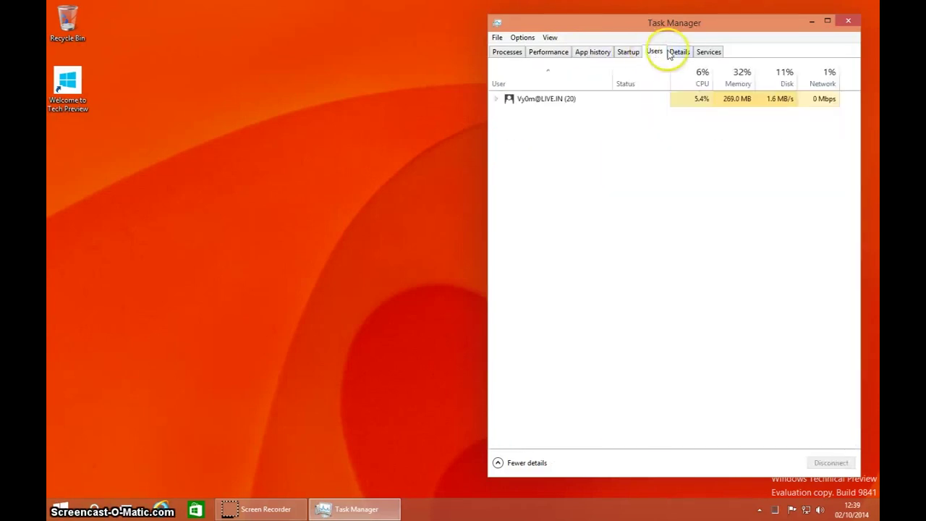
{"action": "left_click", "coordinate": [682, 55]}
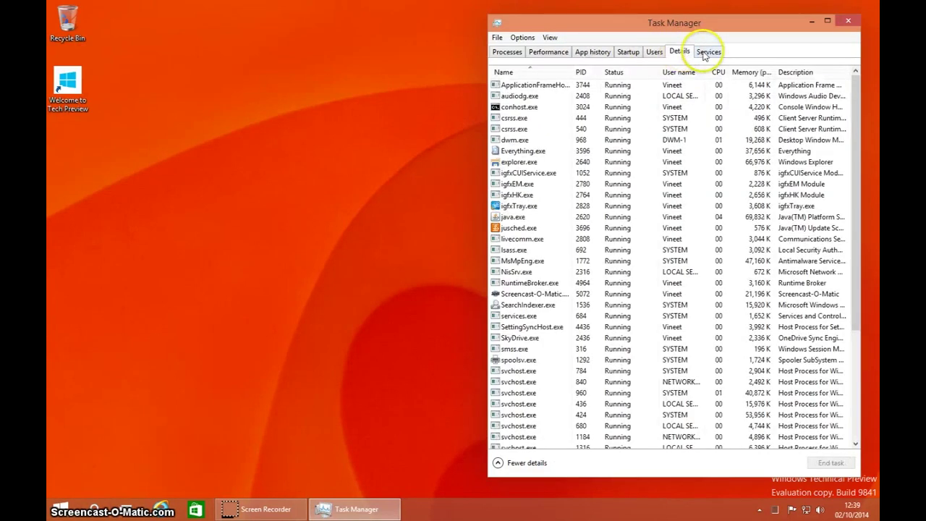
{"action": "scroll", "coordinate": [866, 107], "scroll_direction": "down", "scroll_amount": 5}
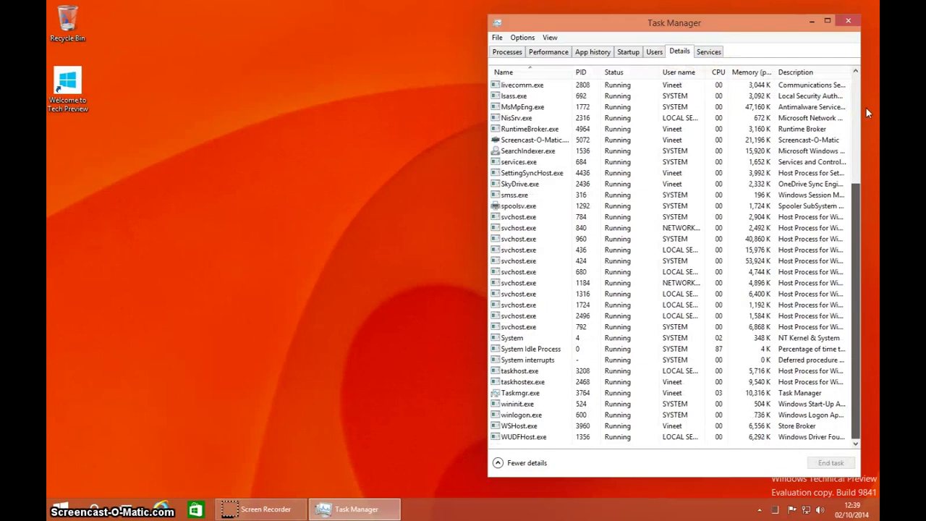
{"action": "scroll", "coordinate": [866, 108], "scroll_direction": "up", "scroll_amount": 5}
Cycle Task Manager's pages through Services to Performance, and enlarge the window
{"action": "key", "text": "ctrl+Tab"}
{"action": "key", "text": "ctrl+Tab"}
{"action": "key", "text": "ctrl+Tab"}
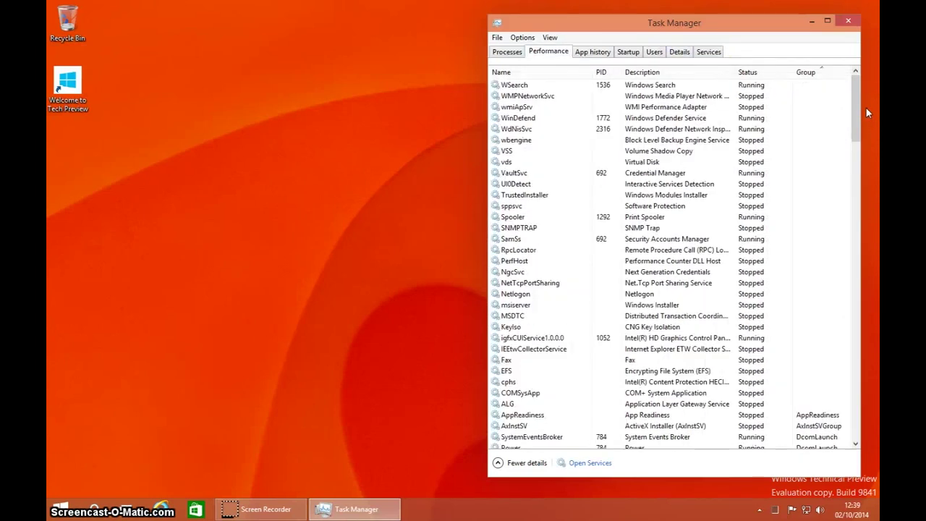
{"action": "left_click_drag", "start_coordinate": [385, 51], "coordinate": [254, 72]}
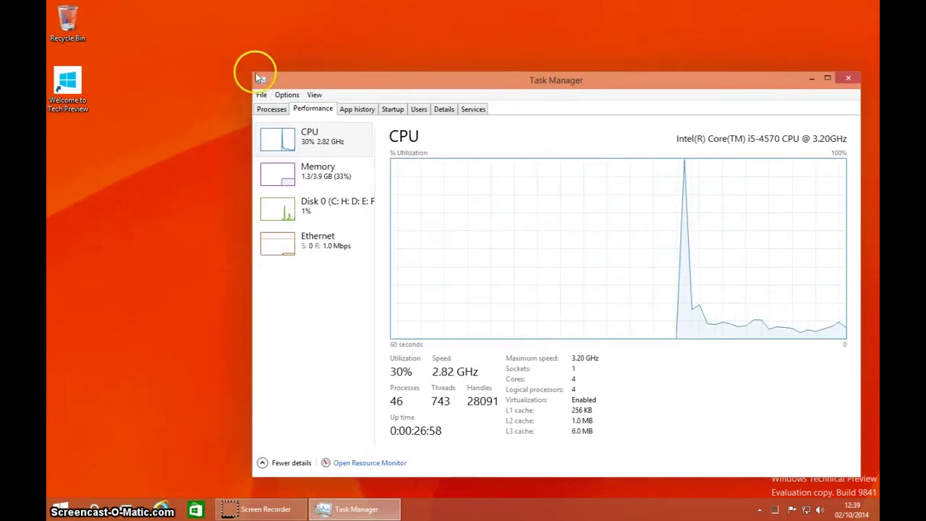
Examine the Memory, Disk 0 and Ethernet performance graphs, and return to the Memory graph
{"action": "left_click", "coordinate": [350, 176]}
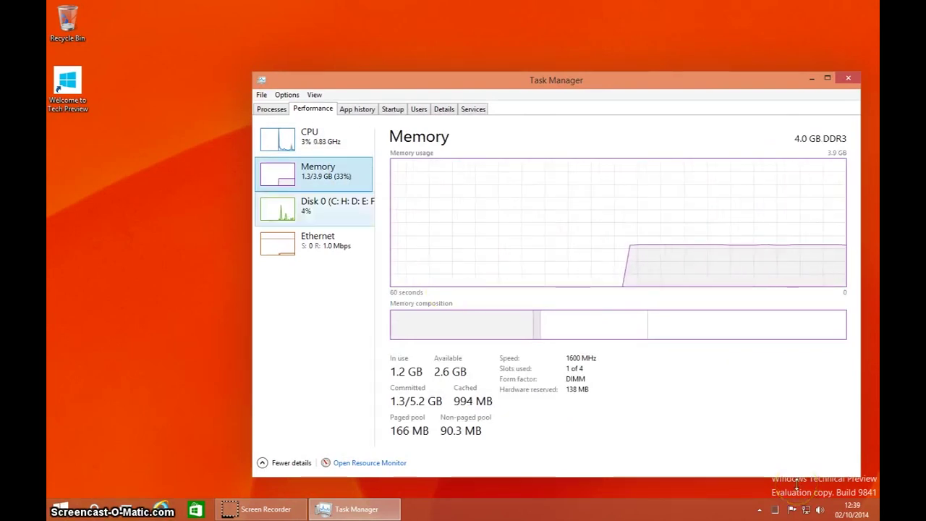
{"action": "left_click", "coordinate": [333, 206]}
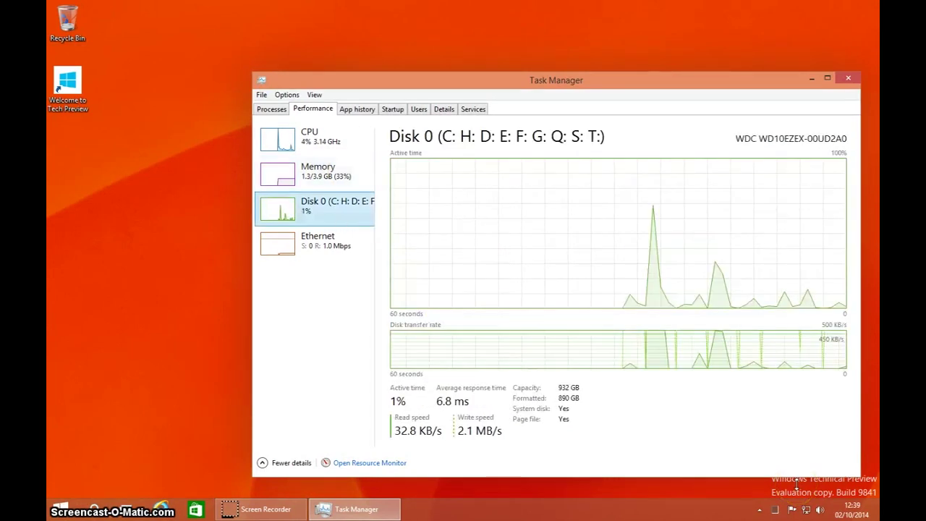
{"action": "left_click", "coordinate": [330, 242]}
{"action": "left_click", "coordinate": [326, 168]}
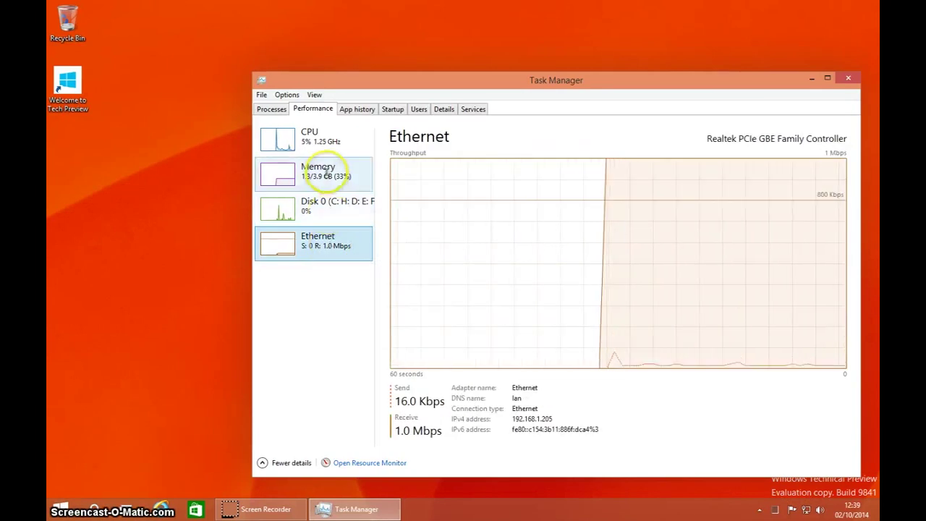
{"action": "left_click", "coordinate": [365, 173]}
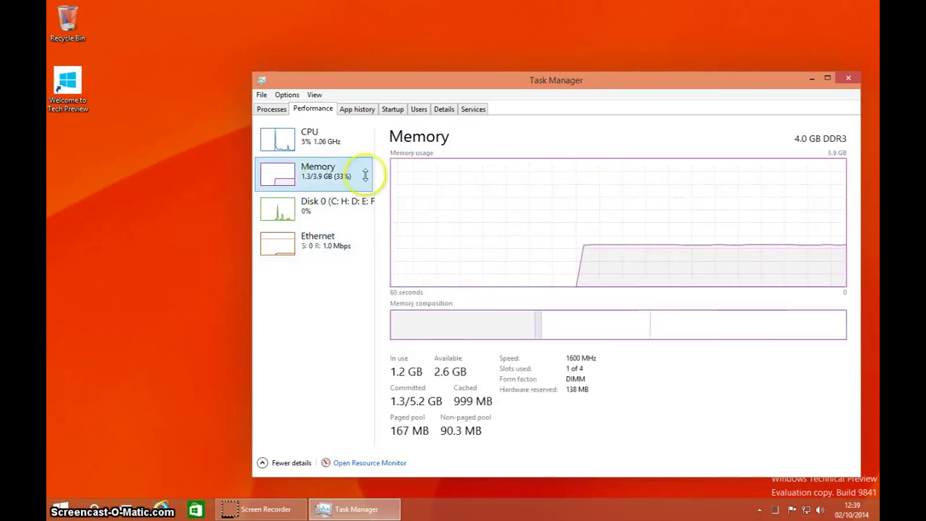
Close the Task Manager window
{"action": "left_click", "coordinate": [849, 78]}
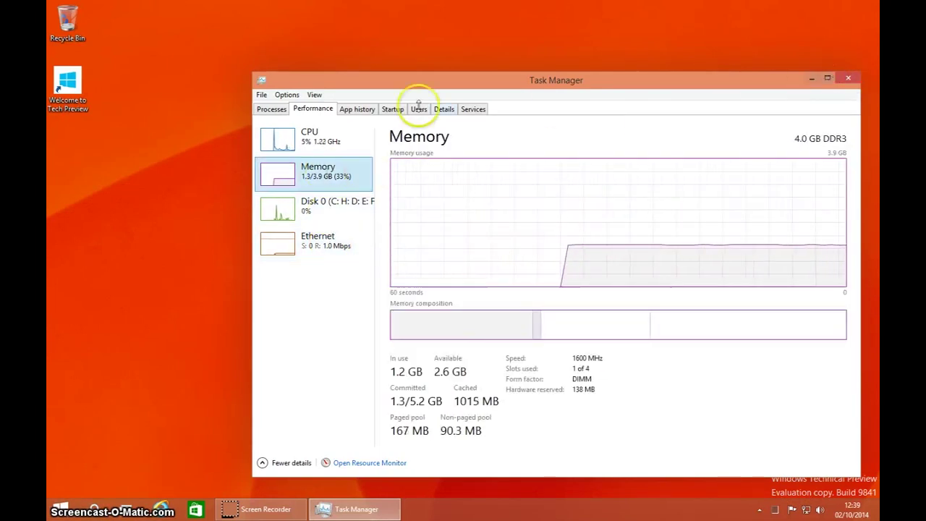
{"action": "right_click", "coordinate": [346, 508]}
{"action": "left_click", "coordinate": [371, 482]}
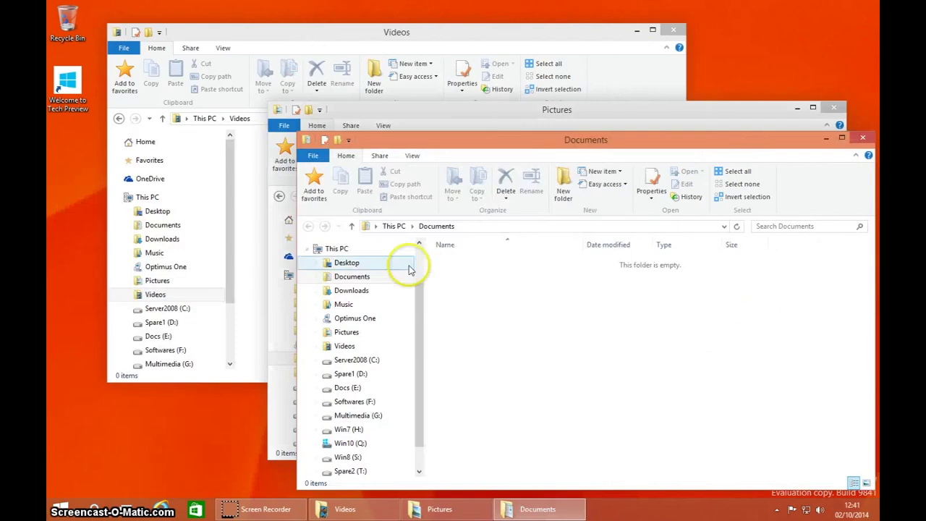
Open the Downloads folder in a new window from the Documents window, and move it down over the other folder windows
{"action": "right_click", "coordinate": [376, 293]}
{"action": "left_click", "coordinate": [428, 314]}
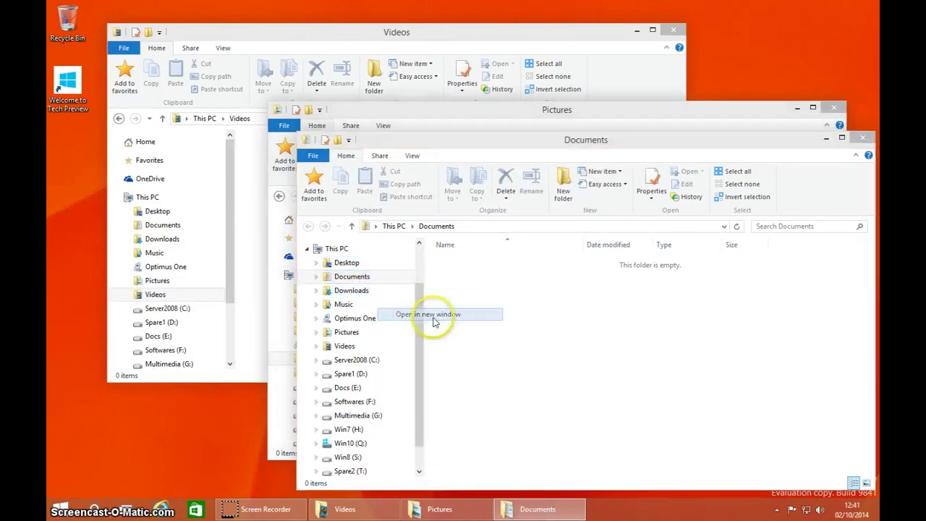
{"action": "mouse_move", "coordinate": [568, 10]}
{"action": "left_mouse_down"}
{"action": "mouse_move", "coordinate": [506, 16]}
{"action": "mouse_move", "coordinate": [537, 113]}
{"action": "mouse_move", "coordinate": [573, 102]}
{"action": "mouse_move", "coordinate": [604, 72]}
{"action": "mouse_move", "coordinate": [566, 73]}
{"action": "mouse_move", "coordinate": [568, 124]}
{"action": "mouse_move", "coordinate": [624, 73]}
{"action": "left_mouse_up"}
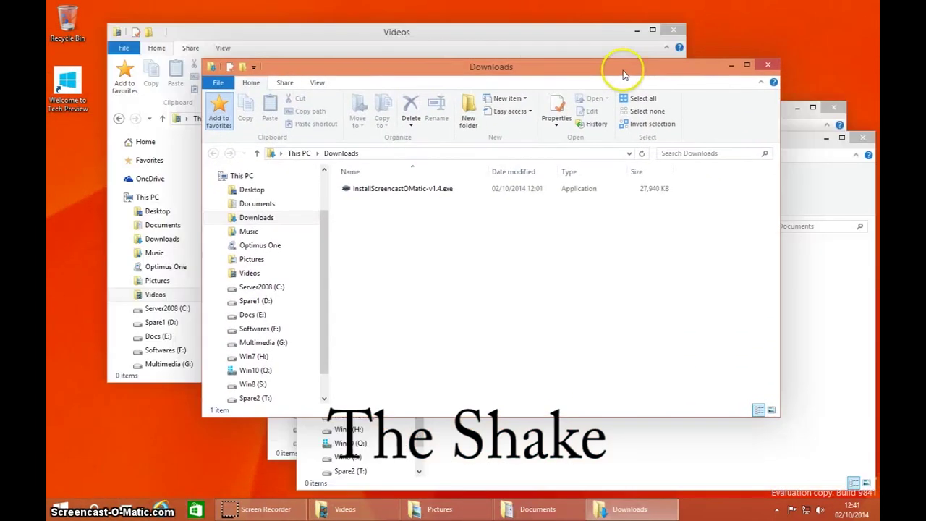
Snap the four folder windows into screen quarters: Documents upper right, Downloads upper left, Pictures lower left and Videos lower right
{"action": "left_click", "coordinate": [806, 265]}
{"action": "left_click_drag", "start_coordinate": [605, 142], "coordinate": [876, 4]}
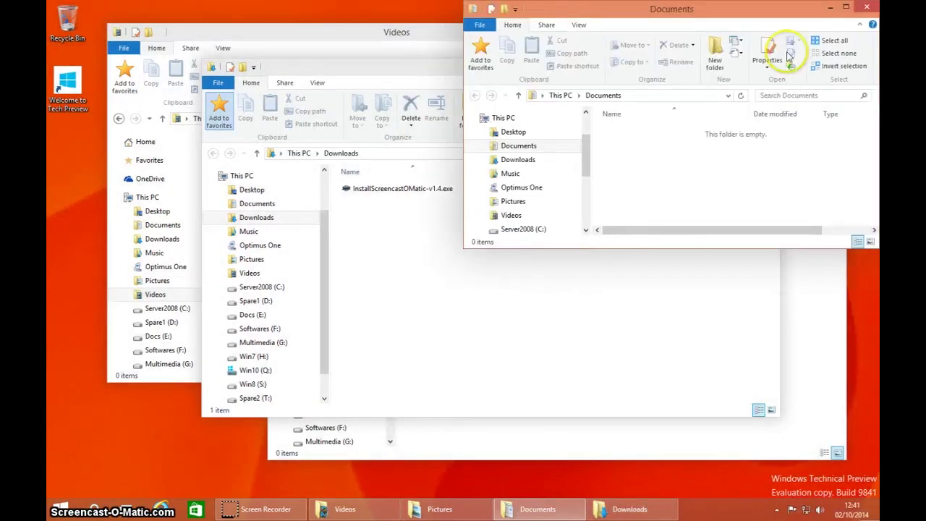
{"action": "left_click_drag", "start_coordinate": [416, 68], "coordinate": [47, 2]}
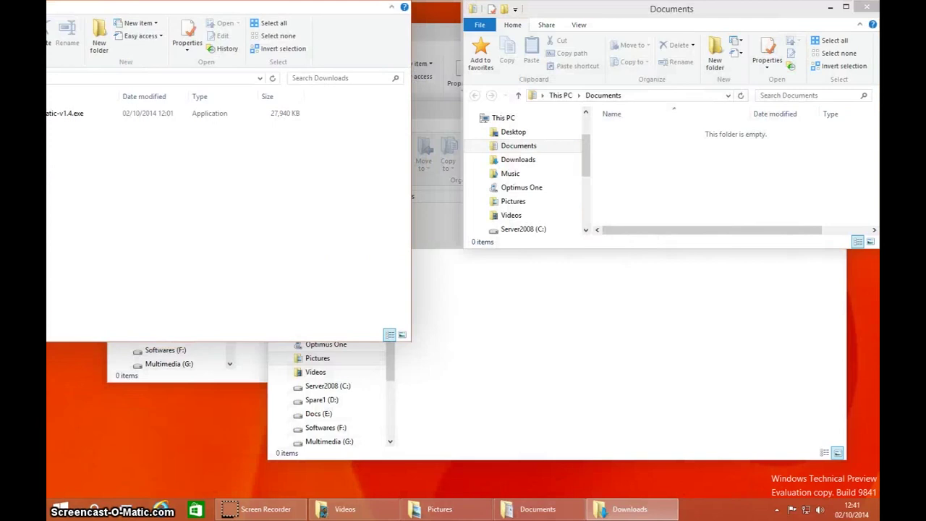
{"action": "left_click", "coordinate": [345, 316]}
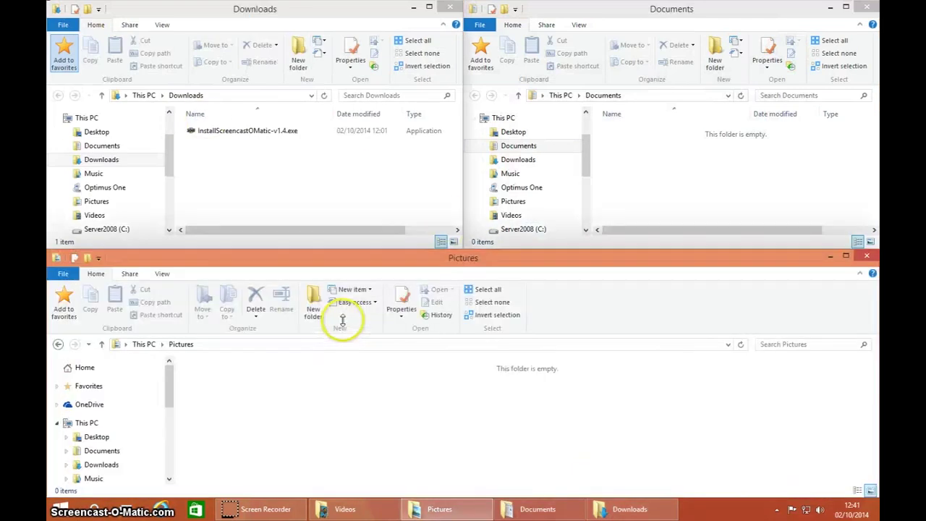
{"action": "left_click_drag", "start_coordinate": [699, 265], "coordinate": [54, 495]}
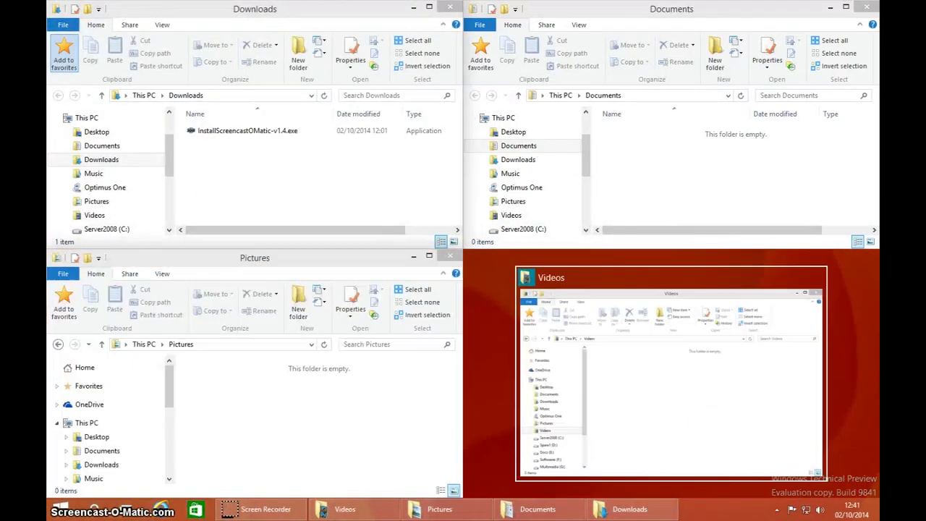
{"action": "left_click", "coordinate": [568, 328]}
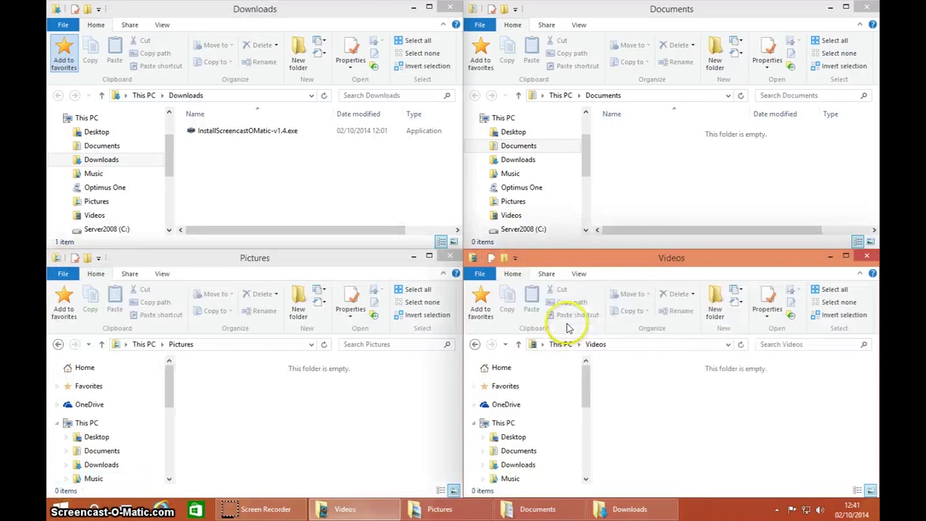
Activate the snapped Pictures, Downloads, Documents and Videos windows in turn, and go back to Pictures
{"action": "left_click", "coordinate": [347, 384]}
{"action": "left_click", "coordinate": [254, 184]}
{"action": "left_click", "coordinate": [658, 166]}
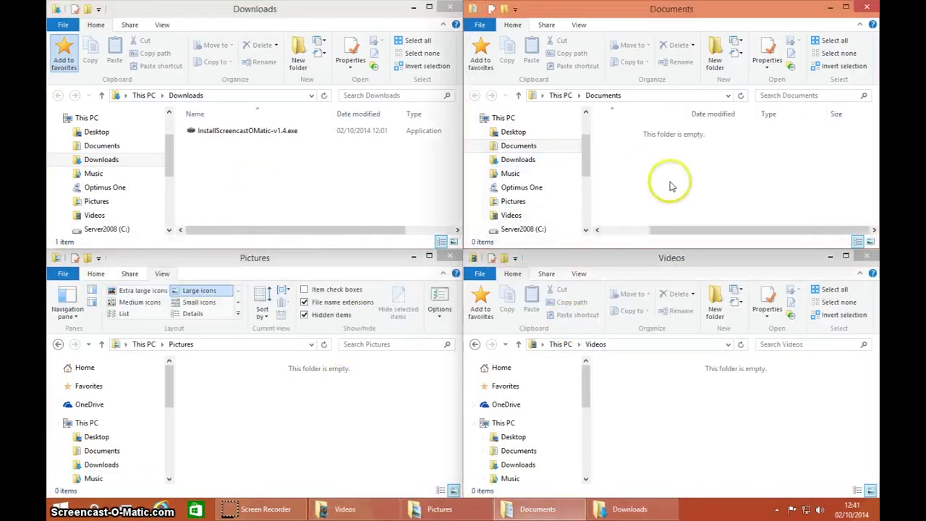
{"action": "left_click", "coordinate": [694, 413]}
{"action": "left_click", "coordinate": [86, 423]}
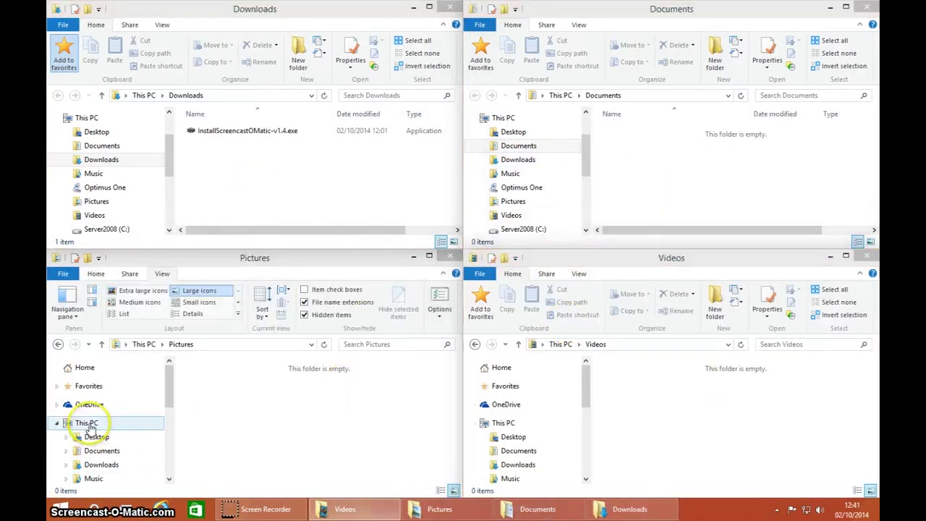
Change the folders shown in the snapped windows: Pictures to Downloads, Downloads to Pictures, Documents to Optimus One, and Videos to Documents
{"action": "left_click", "coordinate": [95, 432]}
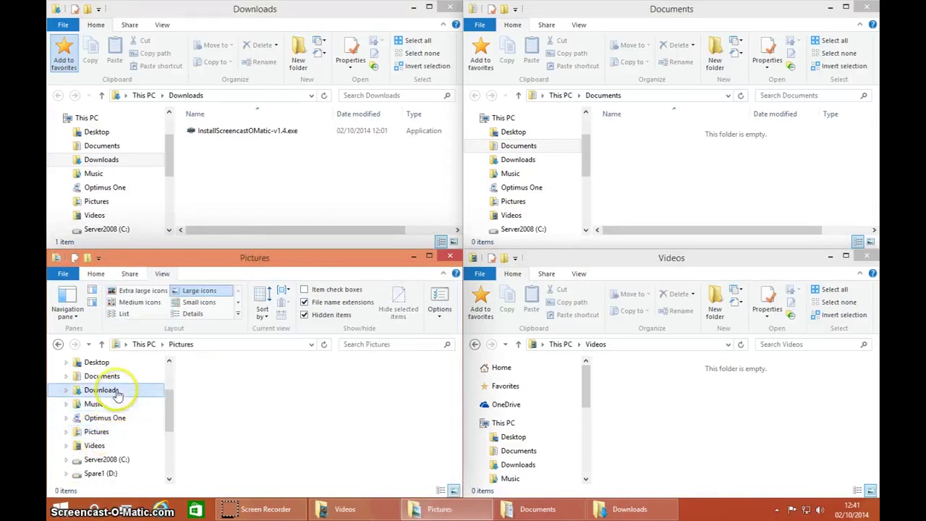
{"action": "left_click", "coordinate": [101, 390]}
{"action": "left_click", "coordinate": [96, 202]}
{"action": "left_click", "coordinate": [521, 186]}
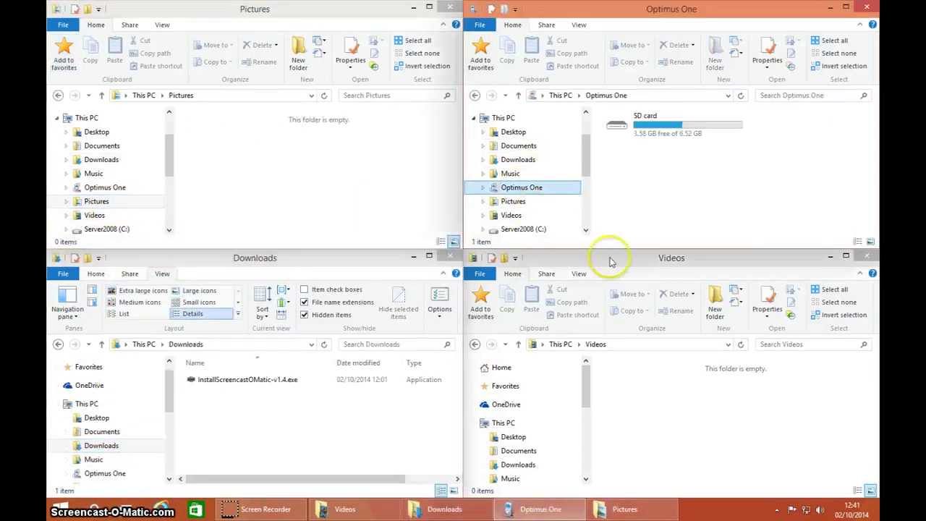
{"action": "left_click", "coordinate": [510, 450]}
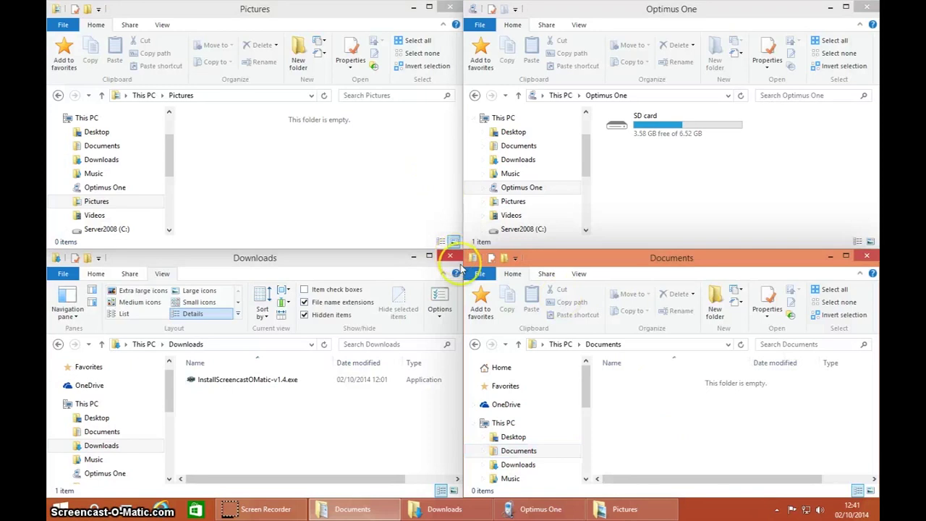
Close the snapped Downloads window, and pull the Pictures window out of its quarter and close it
{"action": "right_click", "coordinate": [455, 511]}
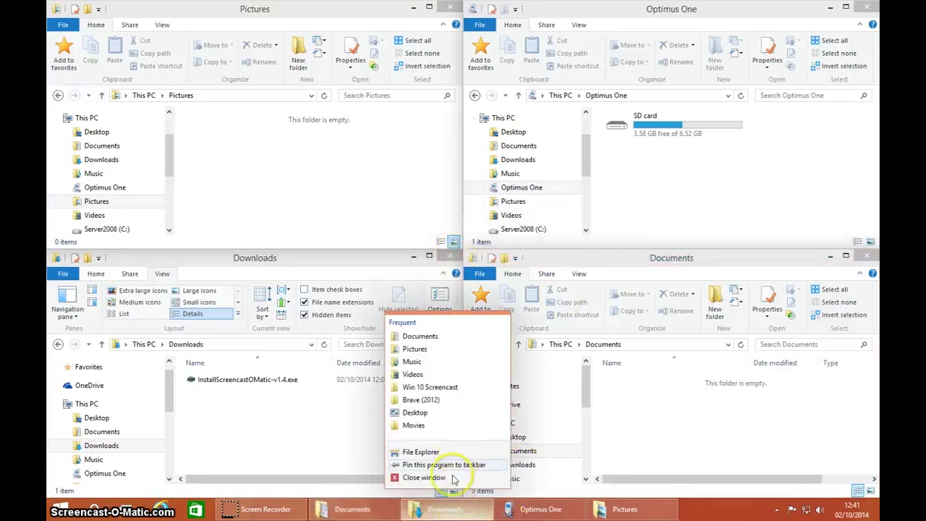
{"action": "left_click", "coordinate": [424, 477]}
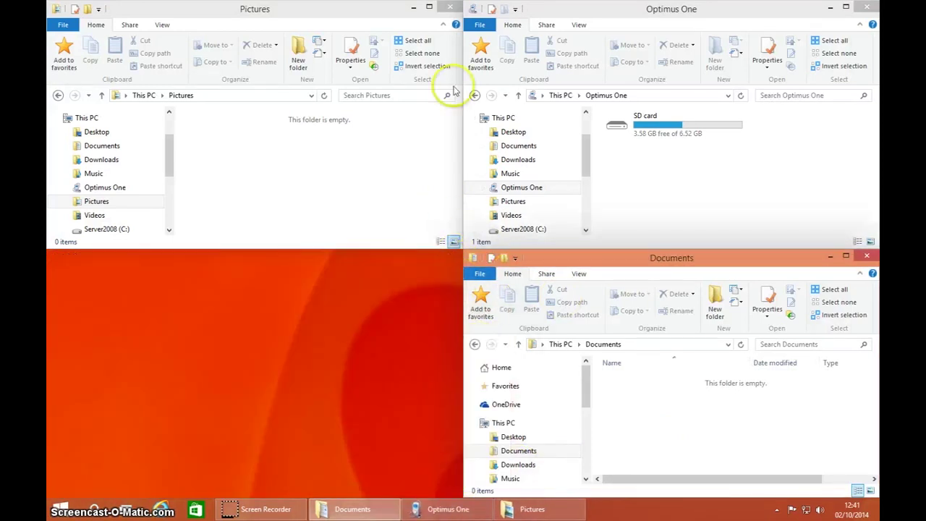
{"action": "left_click", "coordinate": [386, 20]}
{"action": "key", "text": "super+shift+Up"}
{"action": "left_click_drag", "start_coordinate": [362, 22], "coordinate": [440, 25]}
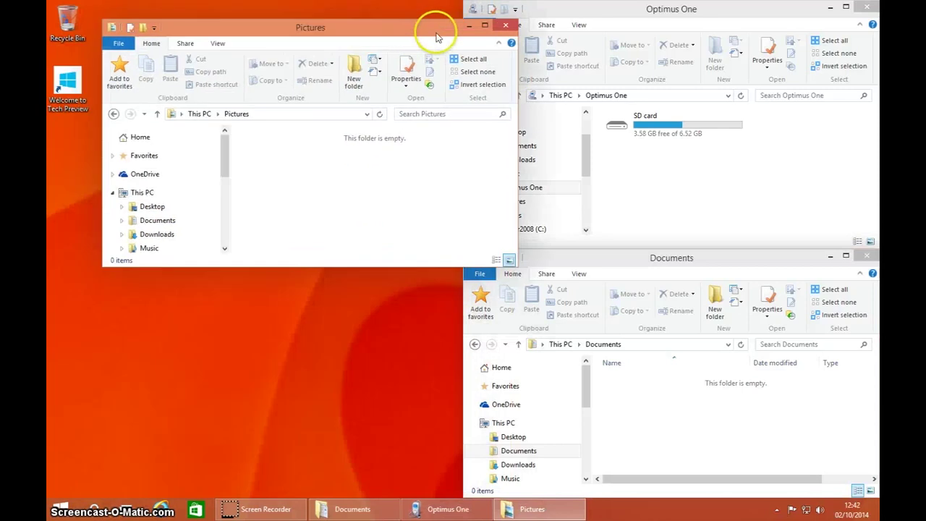
{"action": "key", "text": "alt+F4"}
Pull the Optimus One and Documents windows out of their screen quarters and close both
{"action": "left_click", "coordinate": [511, 87]}
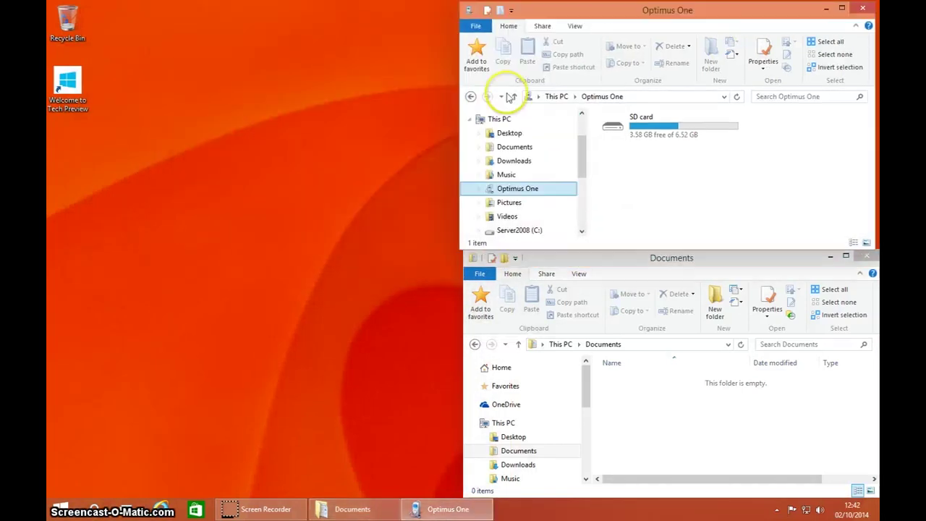
{"action": "left_click_drag", "start_coordinate": [586, 9], "coordinate": [382, 92]}
{"action": "left_click", "coordinate": [663, 92]}
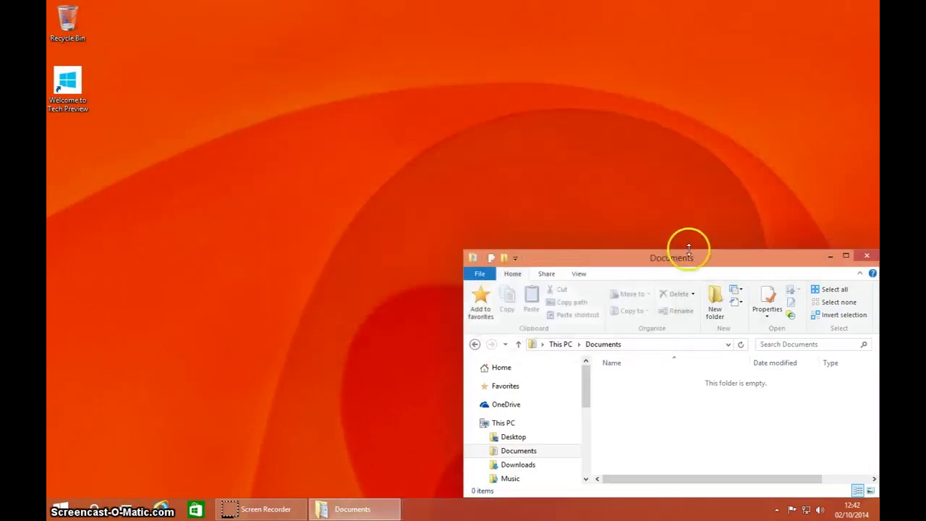
{"action": "left_click_drag", "start_coordinate": [688, 254], "coordinate": [399, 167]}
{"action": "left_click", "coordinate": [592, 162]}
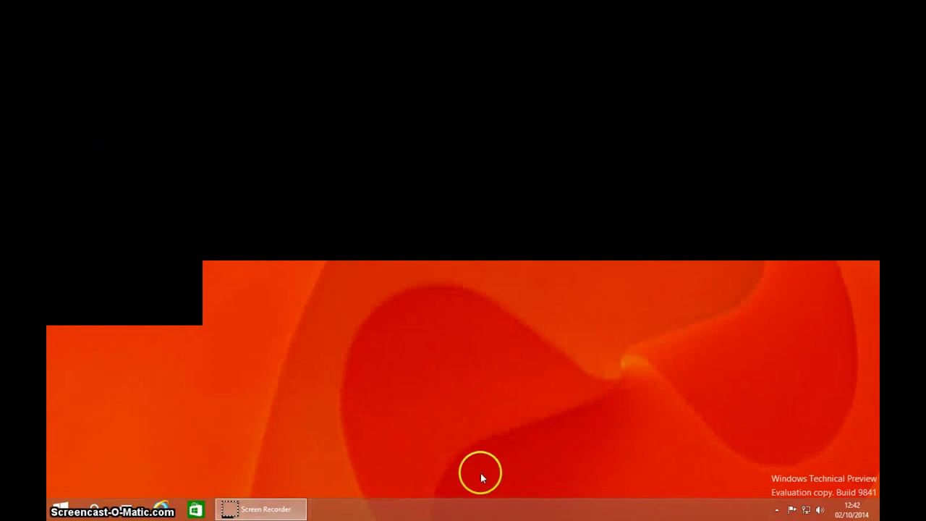